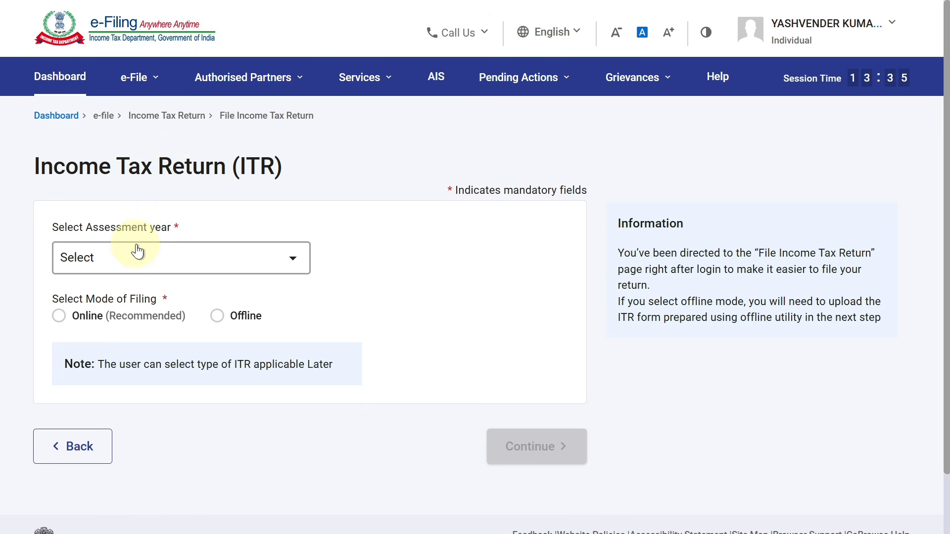
Choose assessment year 2026-27 (Current A.Y.) with the Online mode of filing and continue.
click(152, 260)
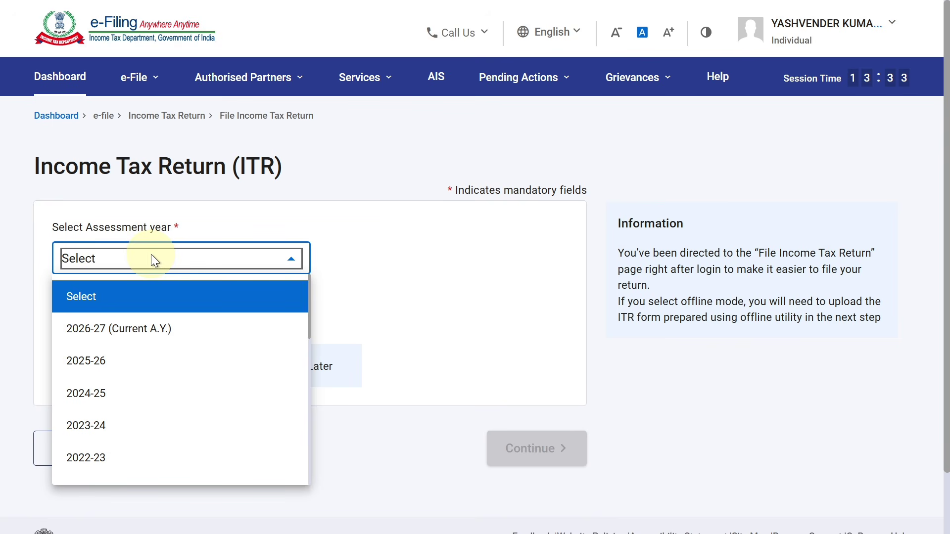
click(148, 329)
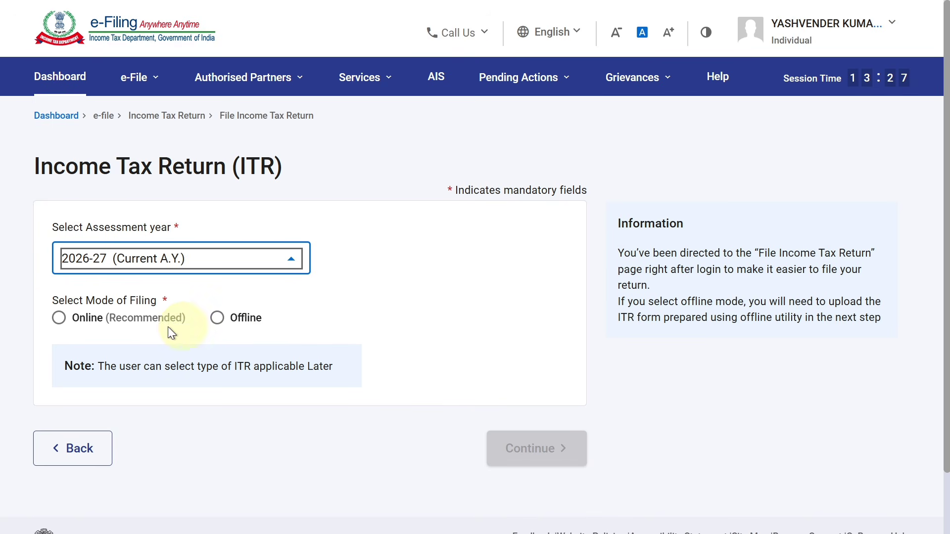
click(59, 318)
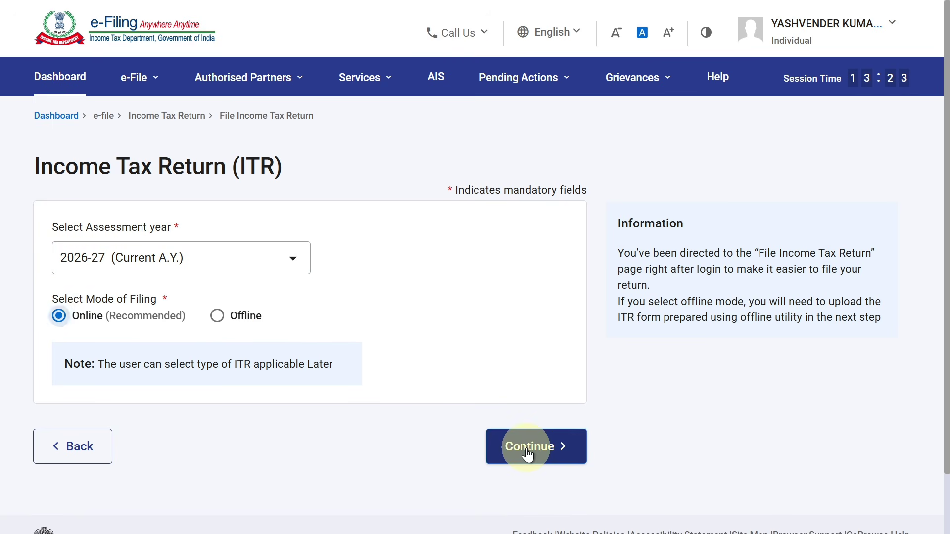
click(527, 454)
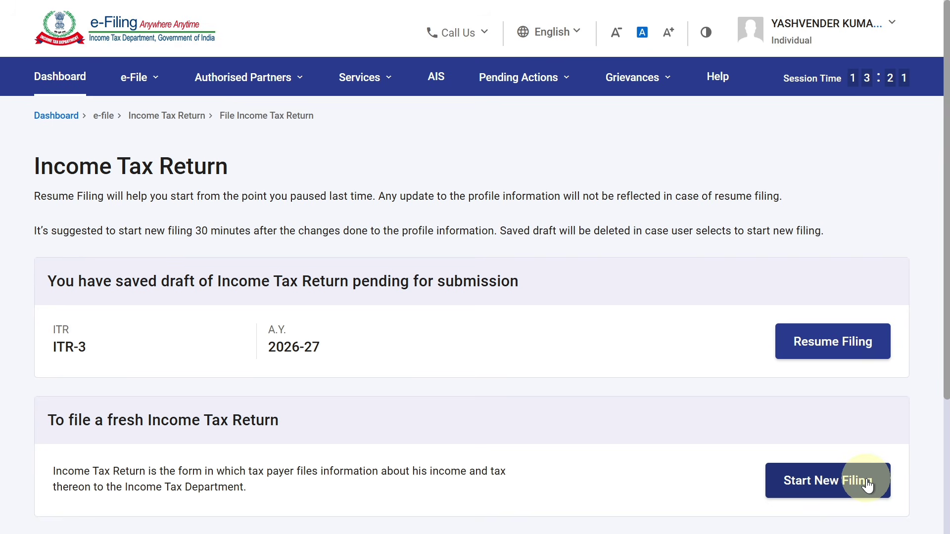
Start a new filing with Individual status using form ITR-3, and acknowledge the new tax regime notice.
click(867, 482)
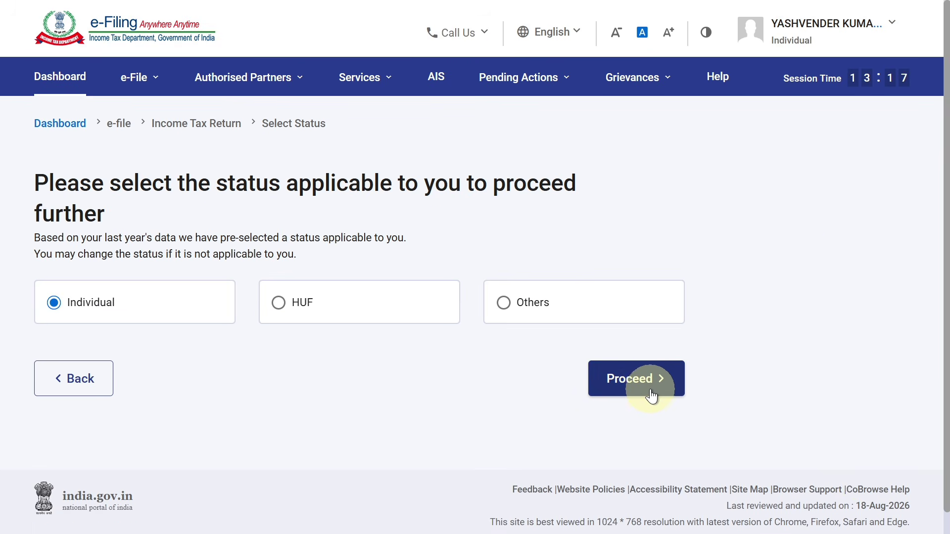
click(647, 390)
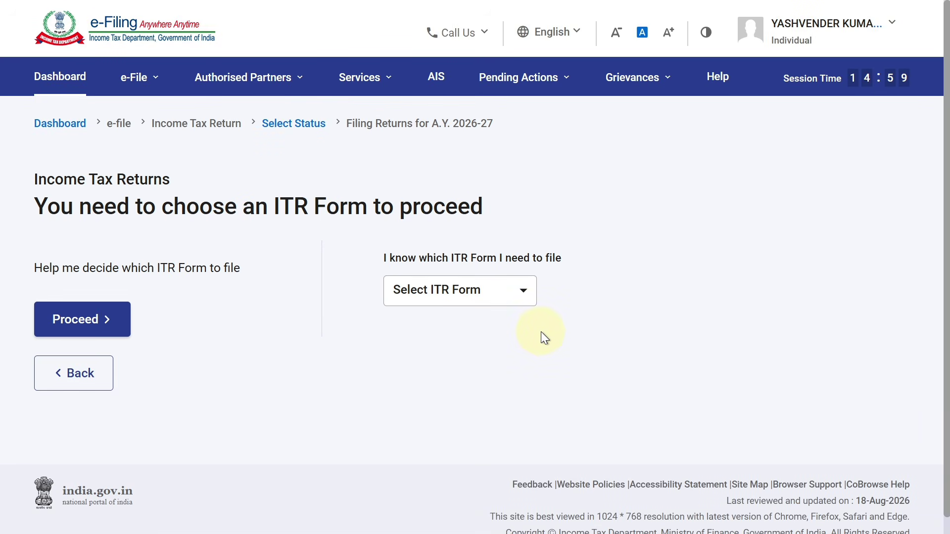
click(514, 292)
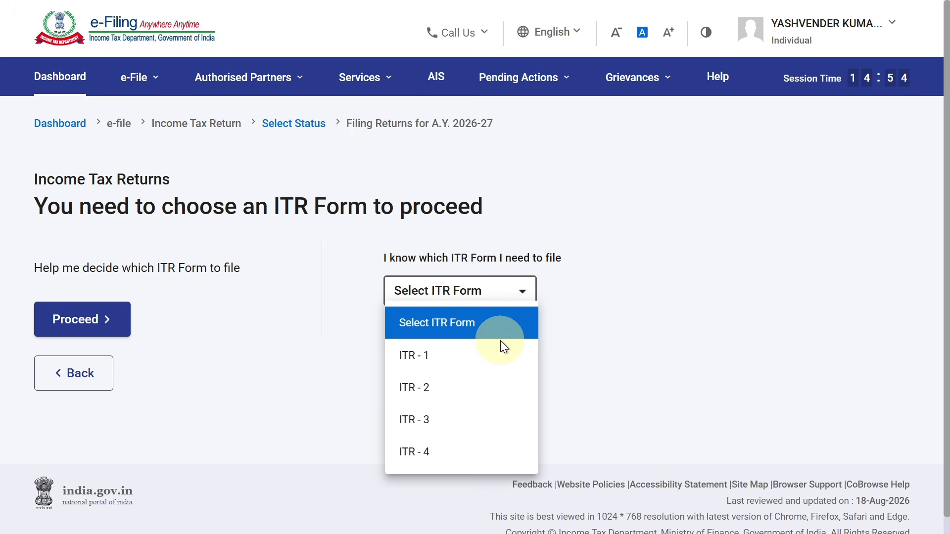
click(499, 435)
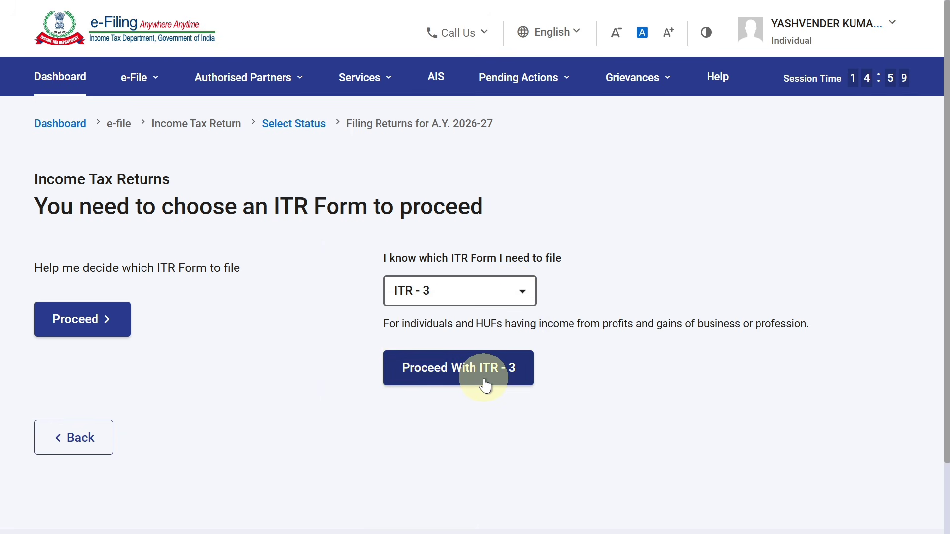
click(485, 384)
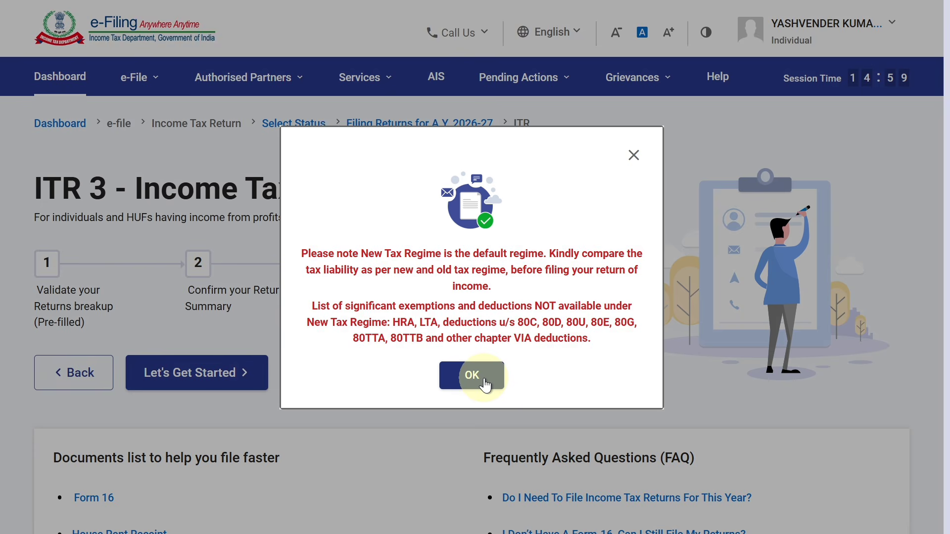
click(485, 385)
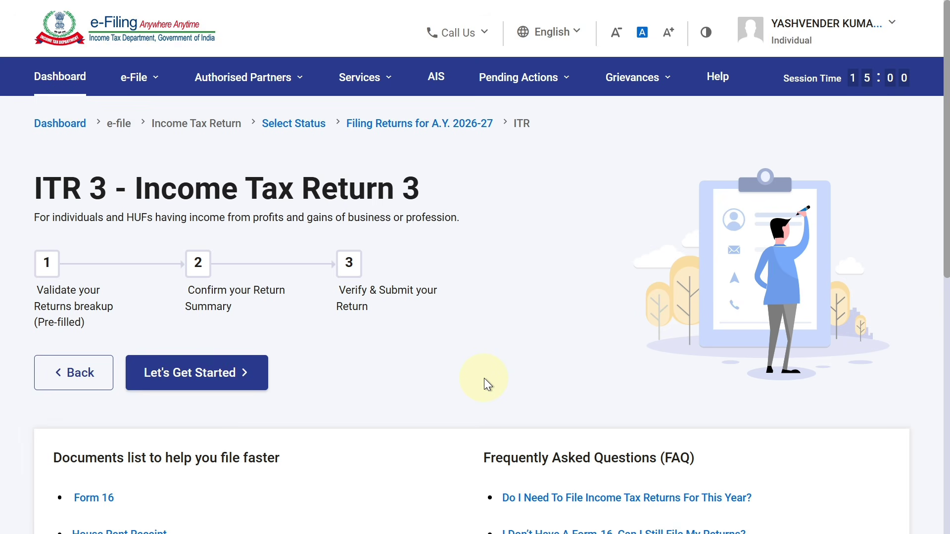
Begin the ITR-3 return and give "Taxable income is more than basic exemption limit" as the filing reason, then continue.
click(231, 379)
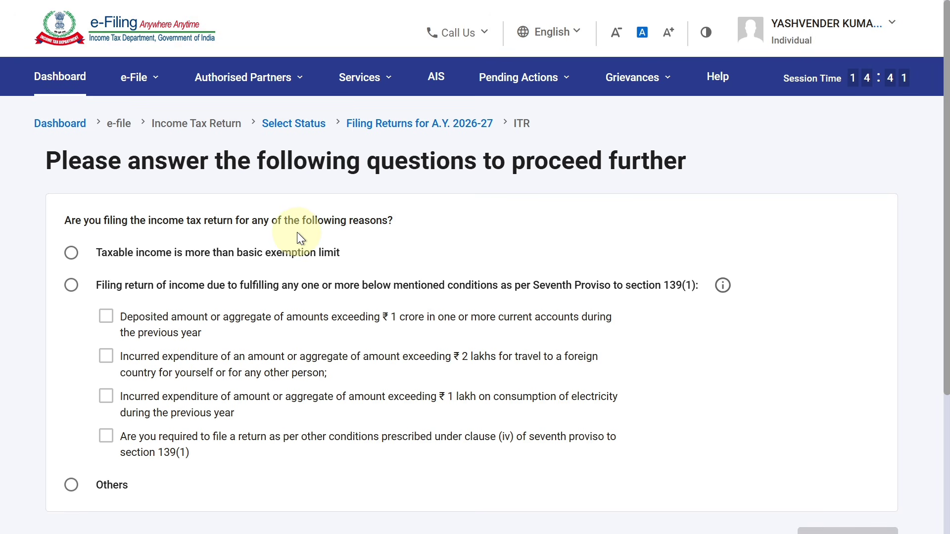
click(71, 253)
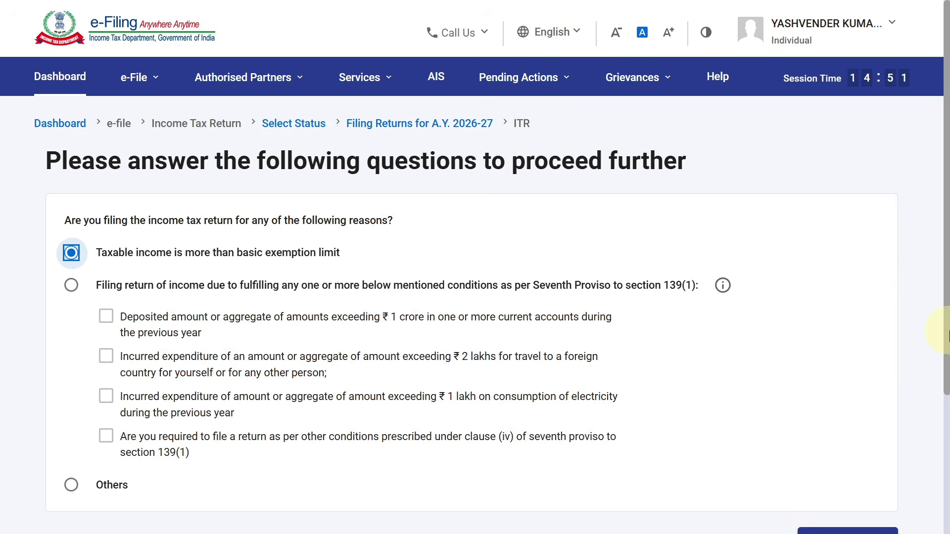
drag(946, 322, 943, 428)
click(869, 386)
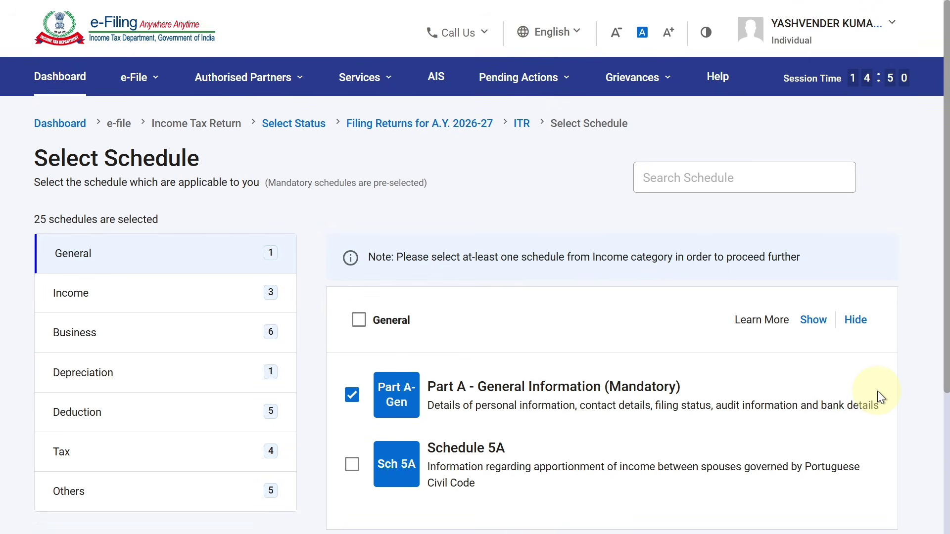
Review the General and Income schedules and continue with the preselected schedules.
scroll(931, 316, down, 2)
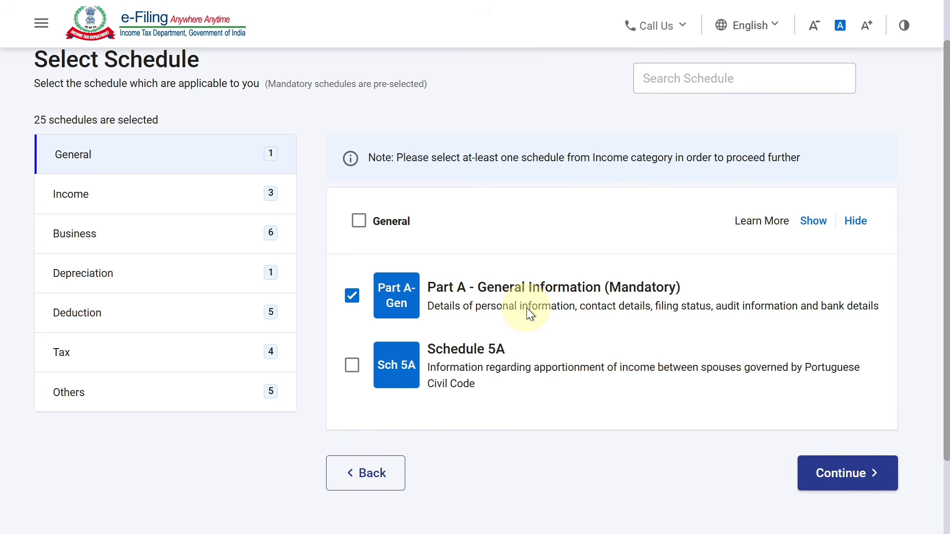
click(227, 199)
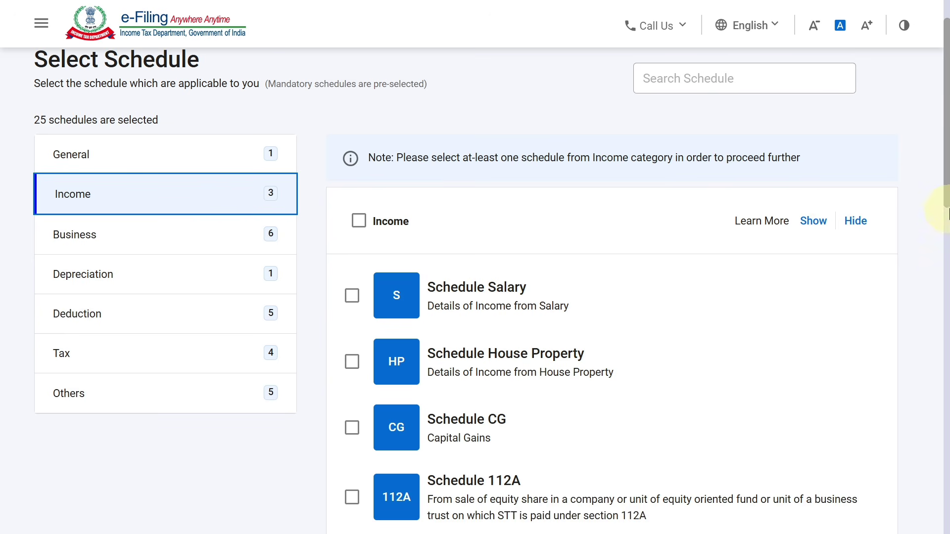
drag(948, 179, 944, 212)
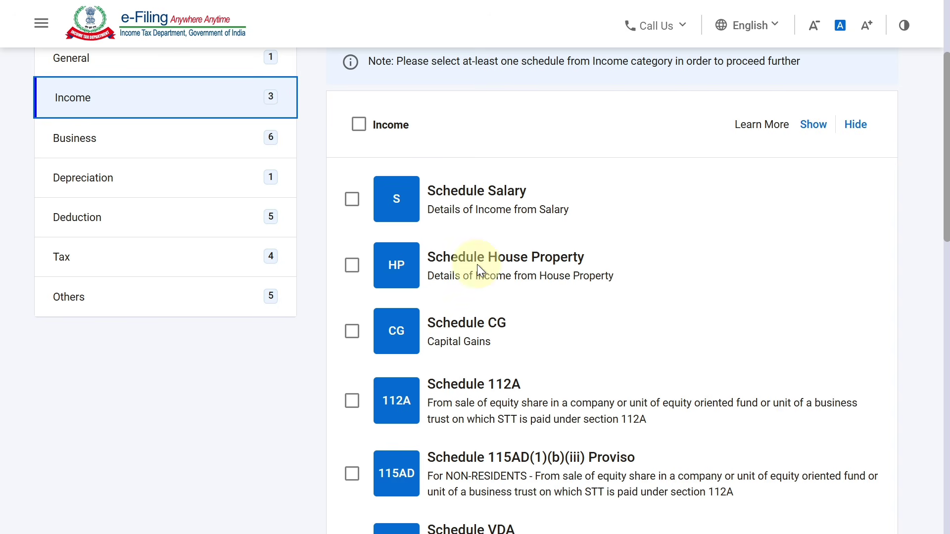
scroll(942, 255, down, 3)
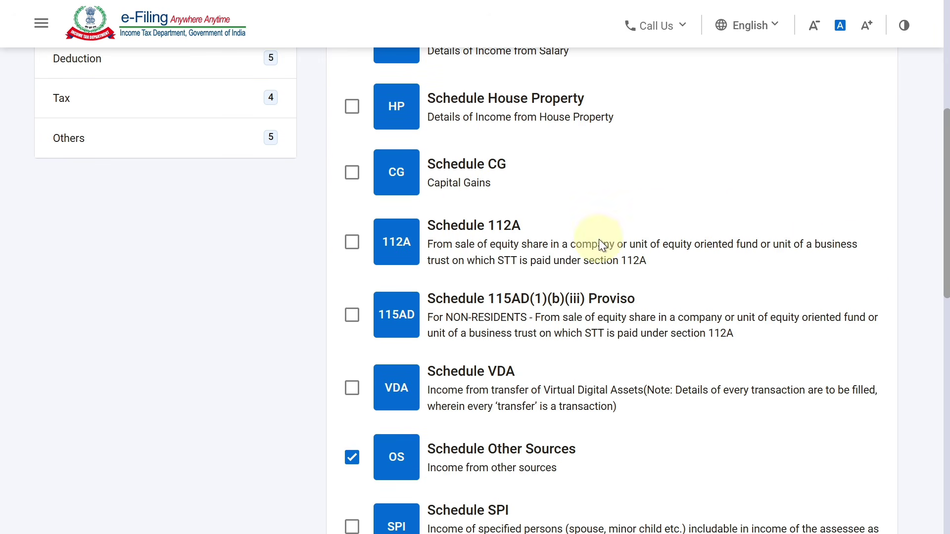
drag(935, 221, 927, 348)
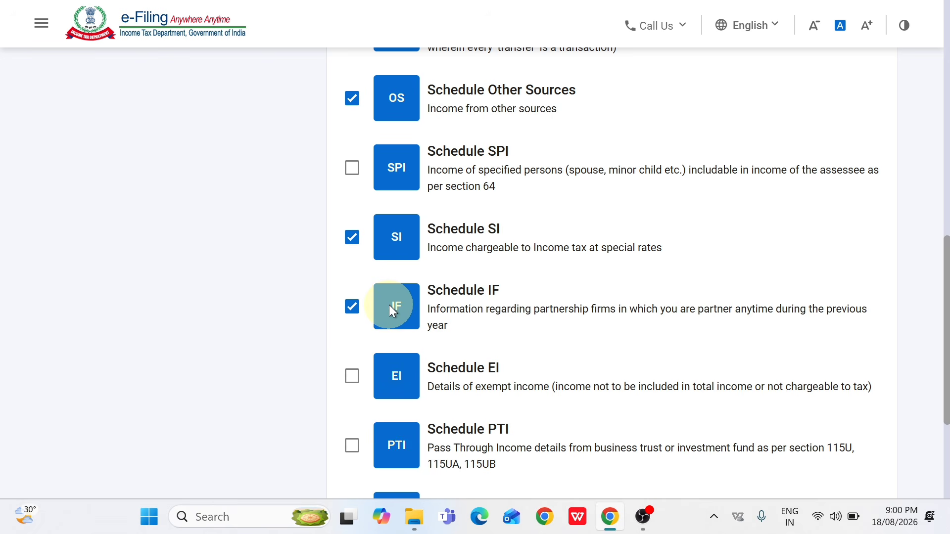
scroll(433, 132, up, 6)
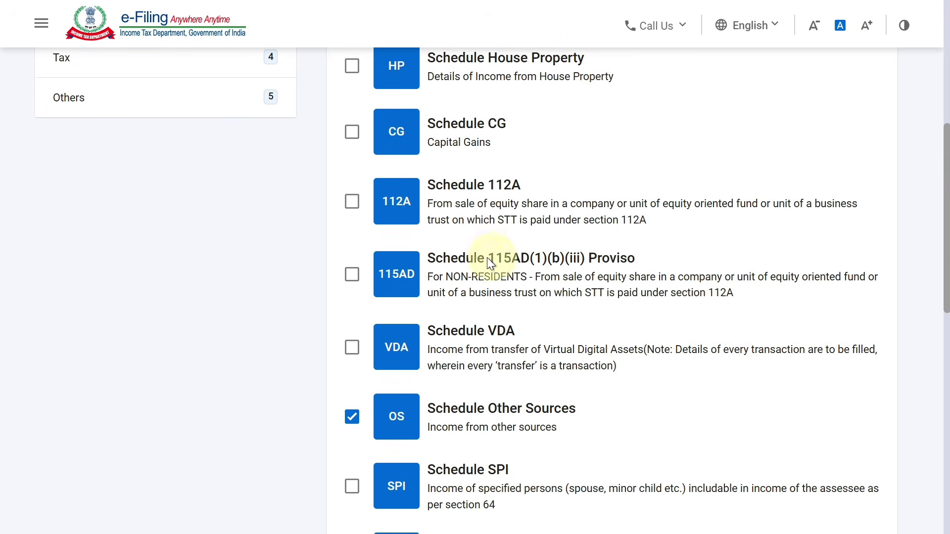
drag(947, 228, 919, 435)
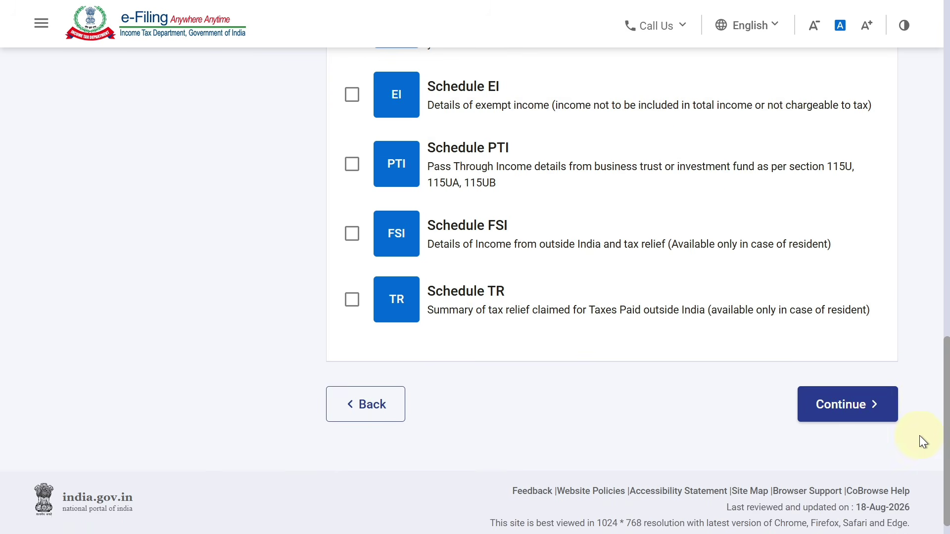
click(859, 405)
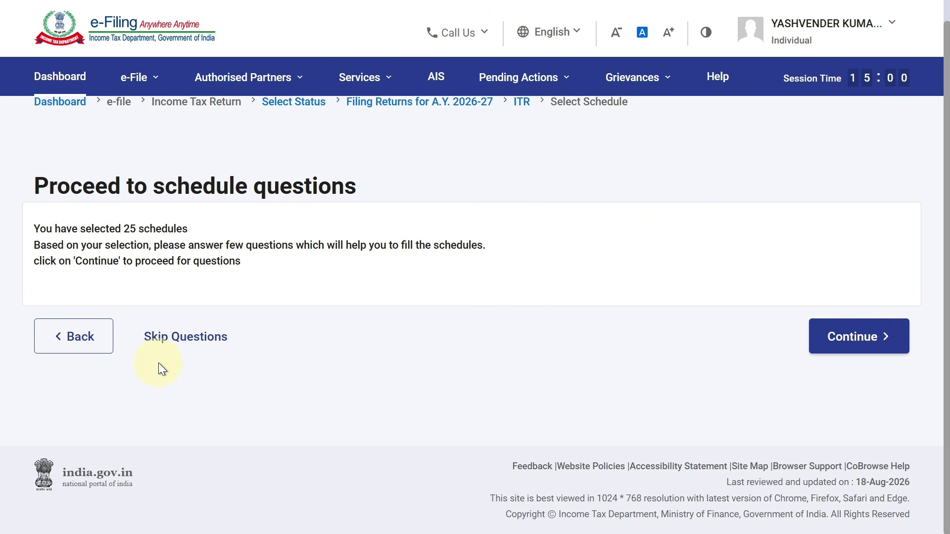
Skip the schedule questions and open Part A - General Information from the return summary.
click(185, 348)
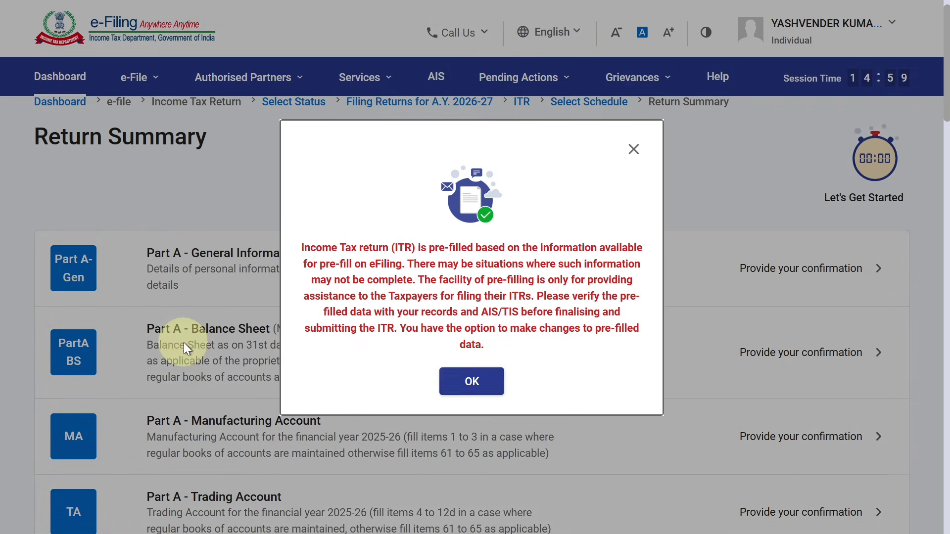
click(472, 382)
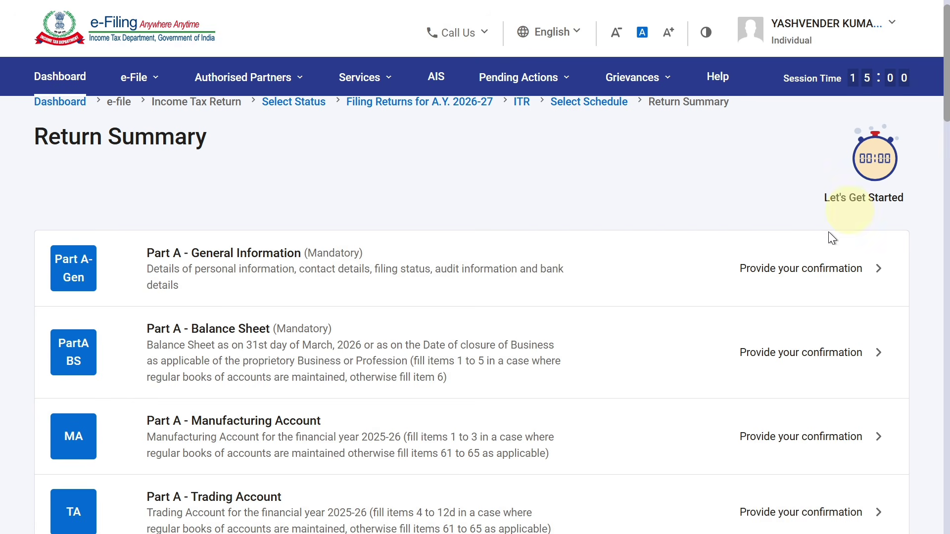
click(314, 281)
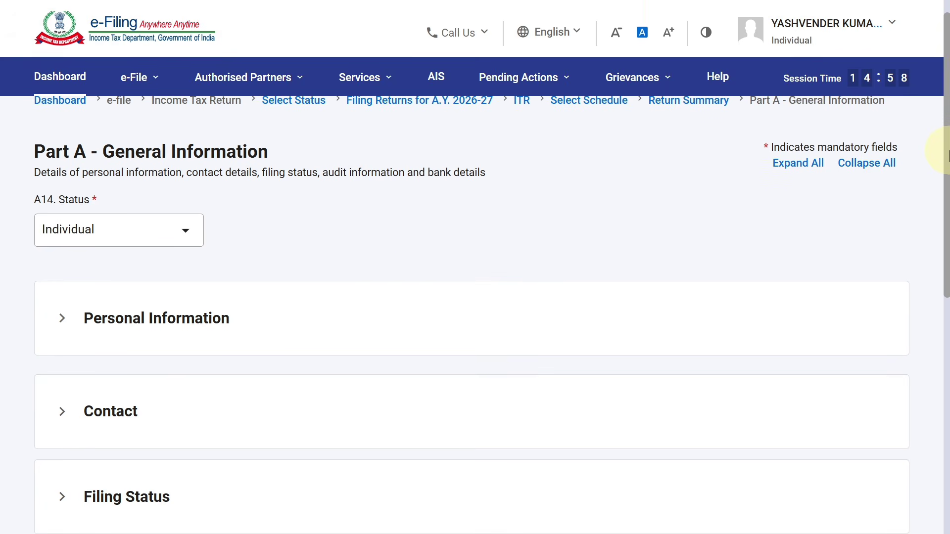
Expand the Filing Status section and set the due date for filing the return of income to 31st August.
scroll(947, 163, down, 2)
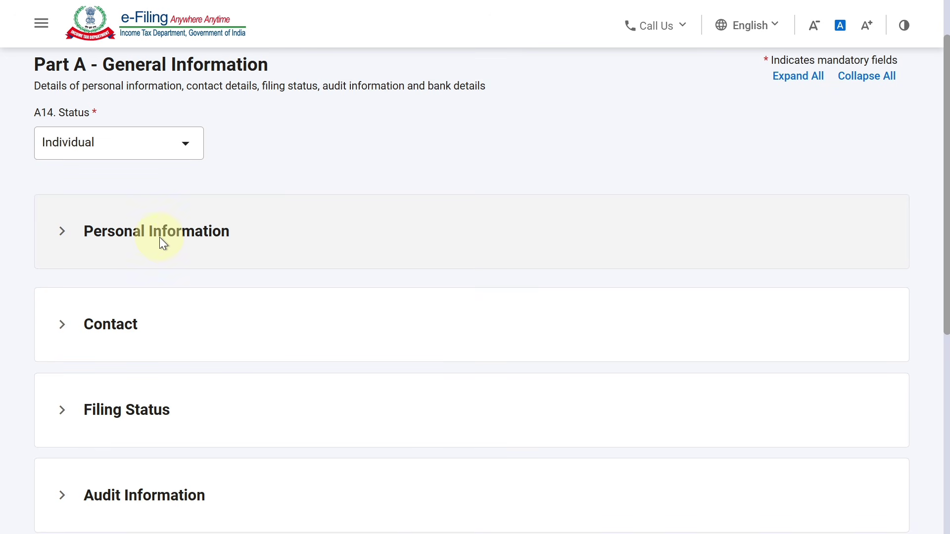
drag(946, 176, 946, 218)
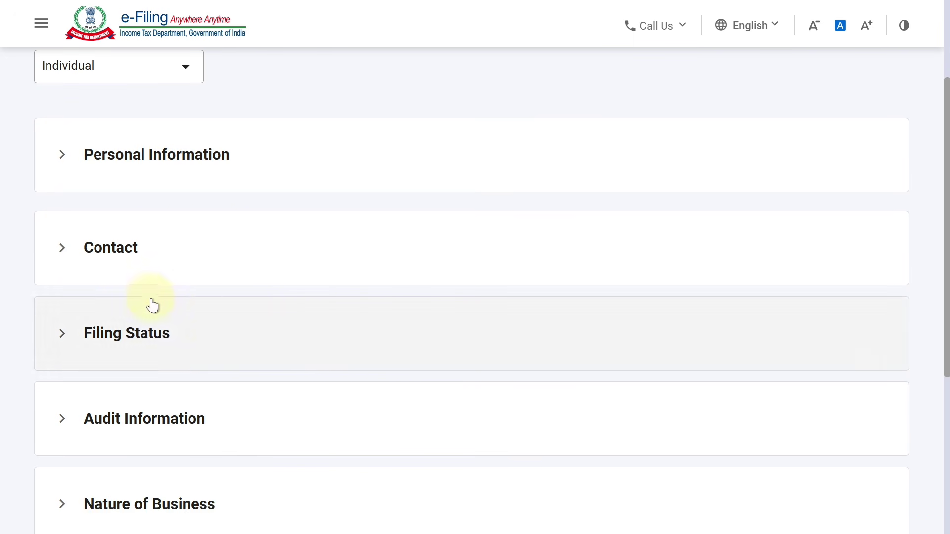
scroll(940, 250, down, 2)
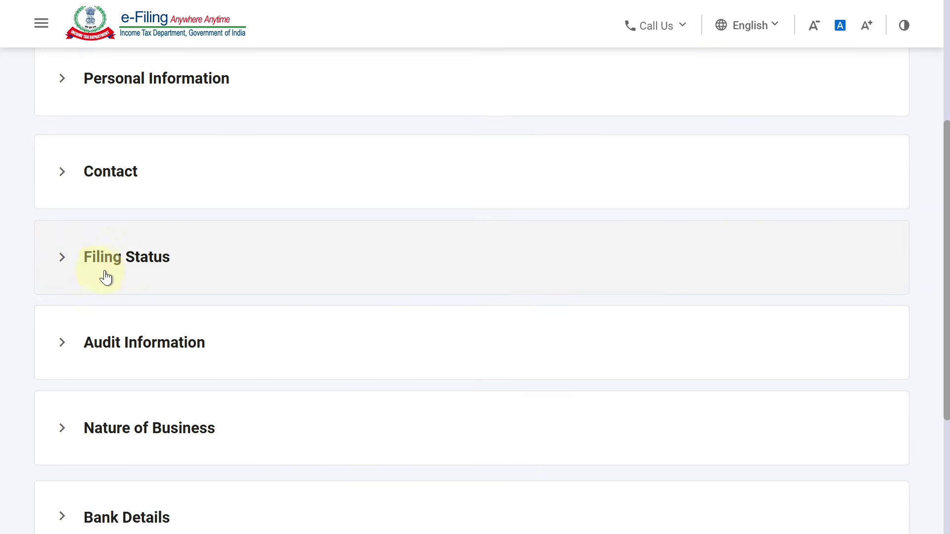
click(159, 257)
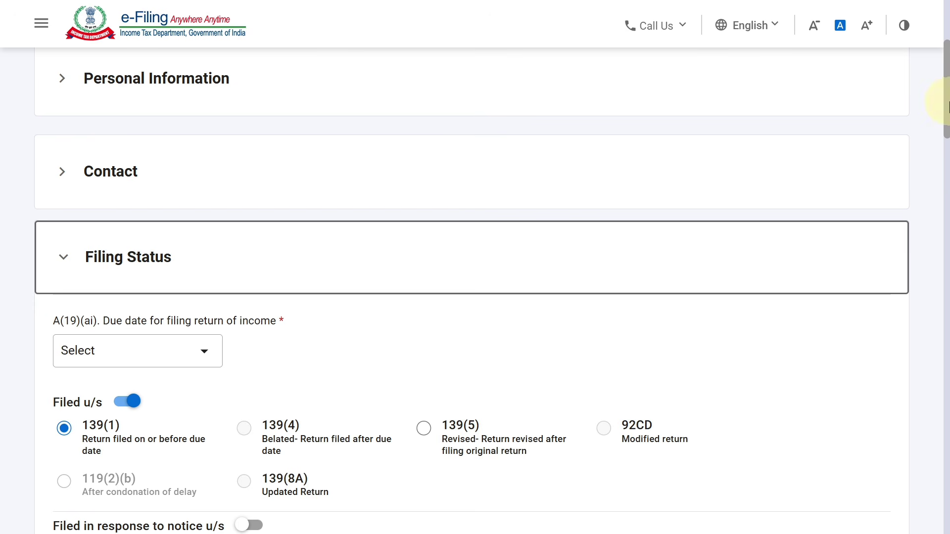
scroll(942, 131, down, 3)
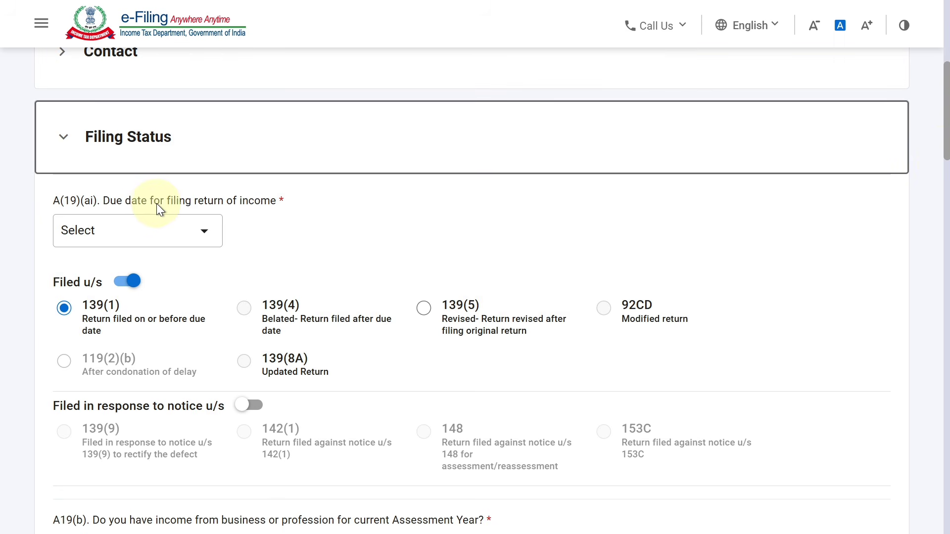
click(190, 231)
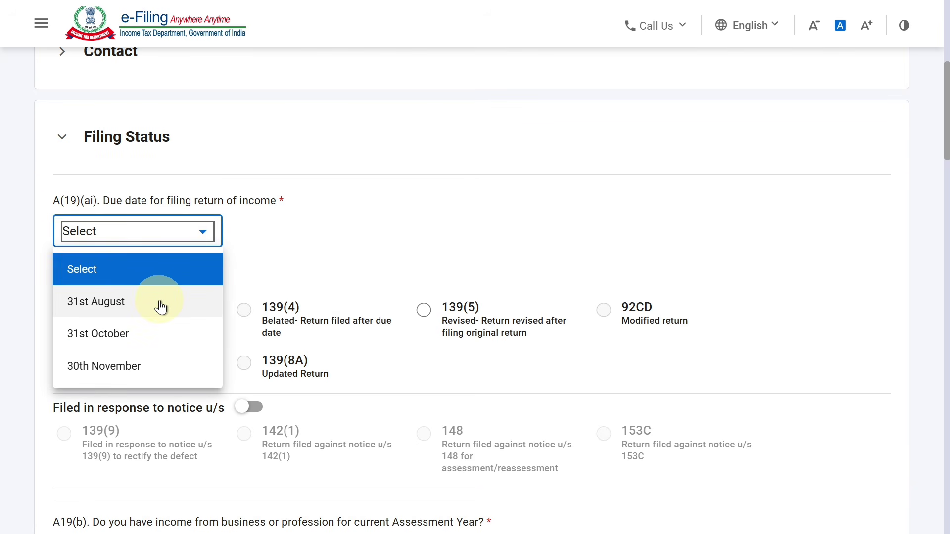
click(161, 307)
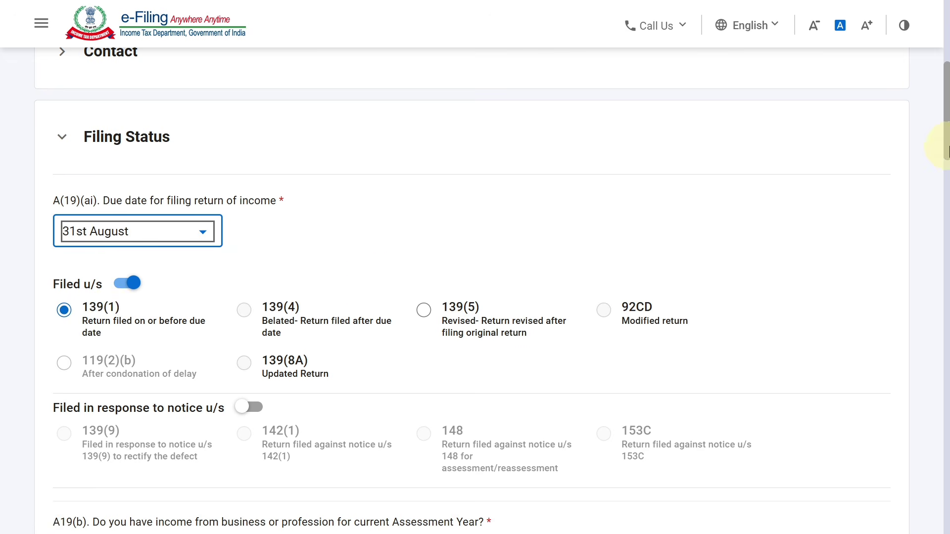
Keep the residential status as Resident and set its condition to being in India 182 days or more during the previous year [section 6(1)(a)].
drag(945, 146, 935, 262)
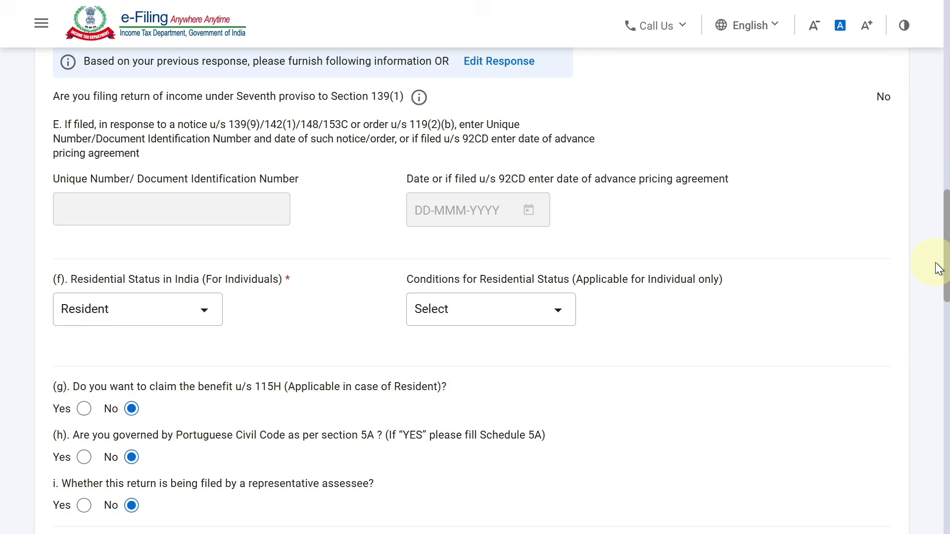
click(143, 324)
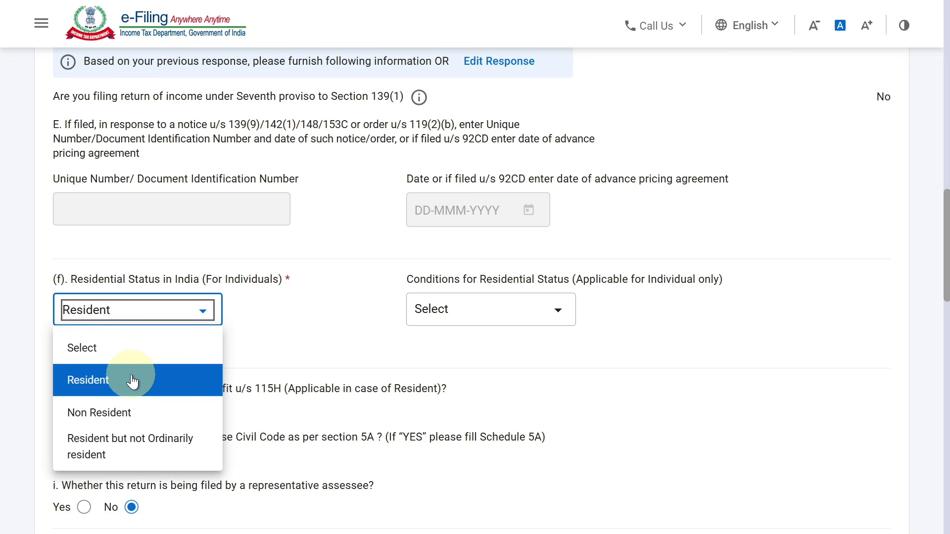
click(460, 312)
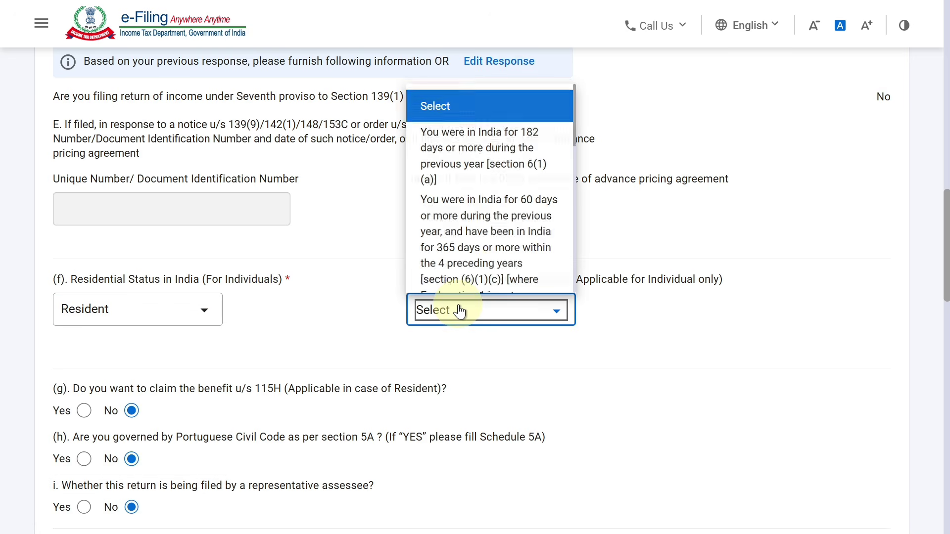
click(500, 164)
scroll(948, 223, down, 1)
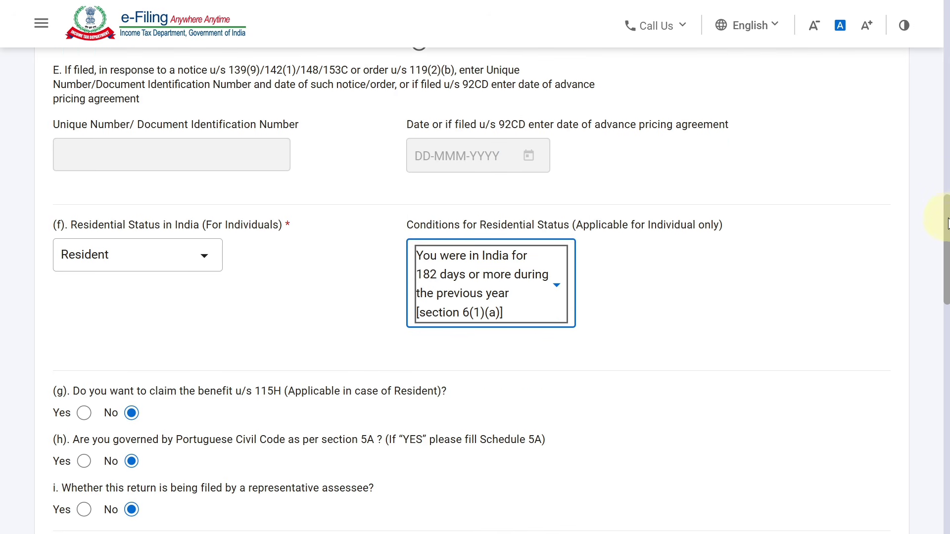
Declare having been a Director in a company during the previous year and open a new company entry to examine its fields.
drag(948, 224, 946, 232)
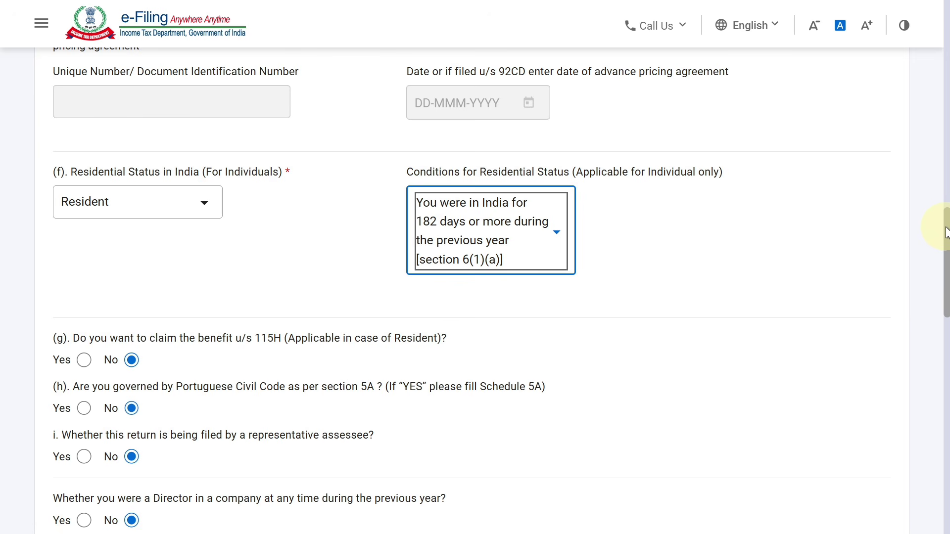
drag(946, 232, 943, 255)
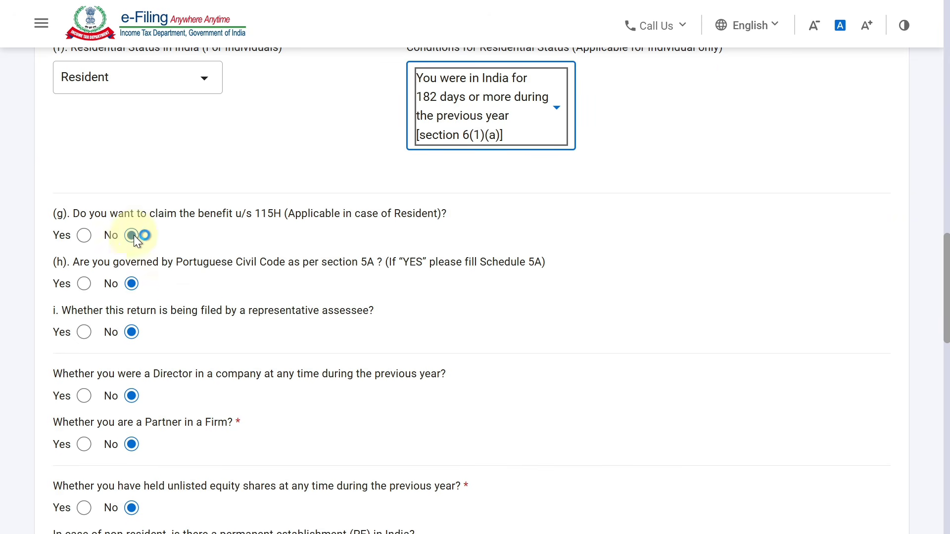
click(742, 276)
drag(940, 254, 945, 286)
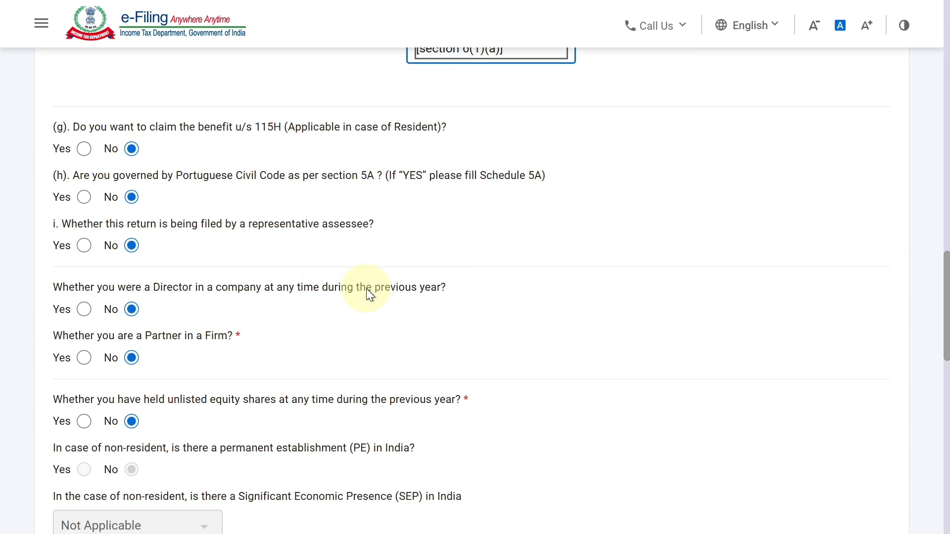
click(84, 309)
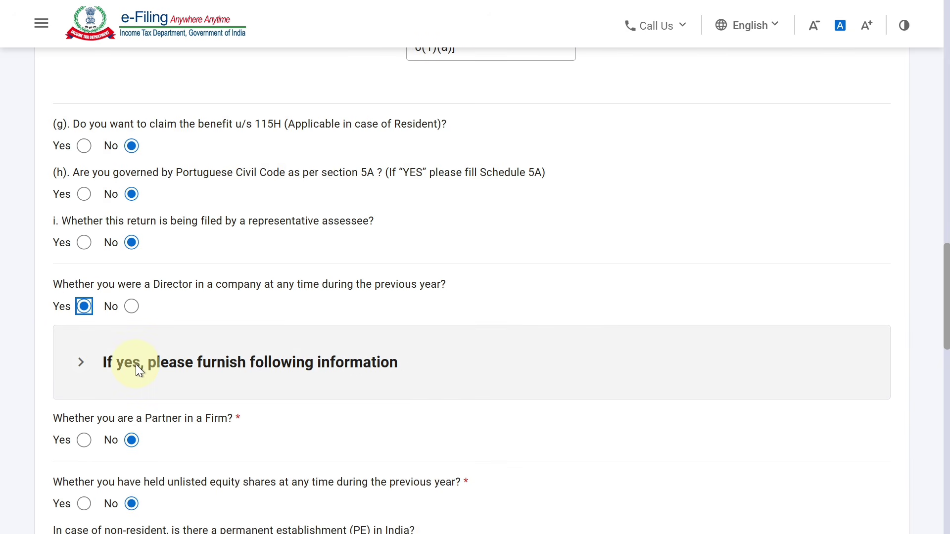
click(185, 361)
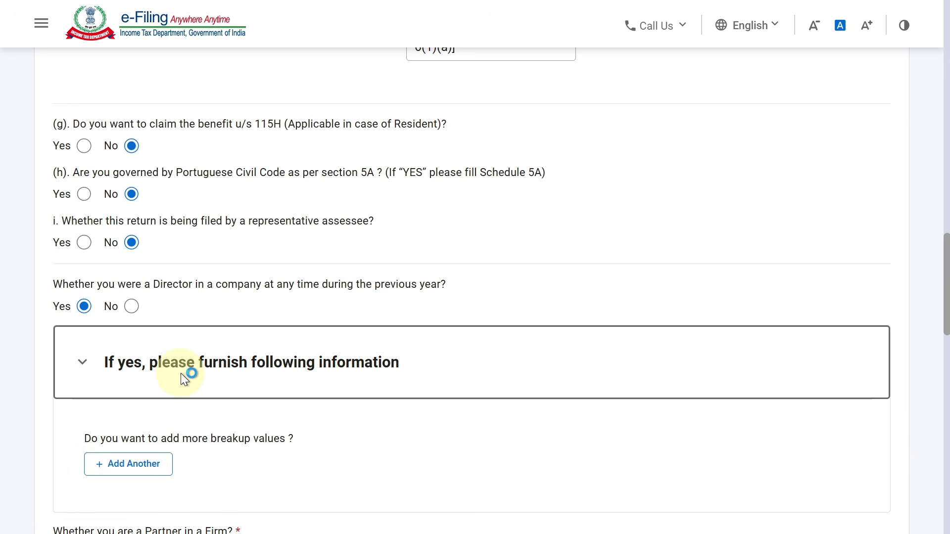
click(148, 463)
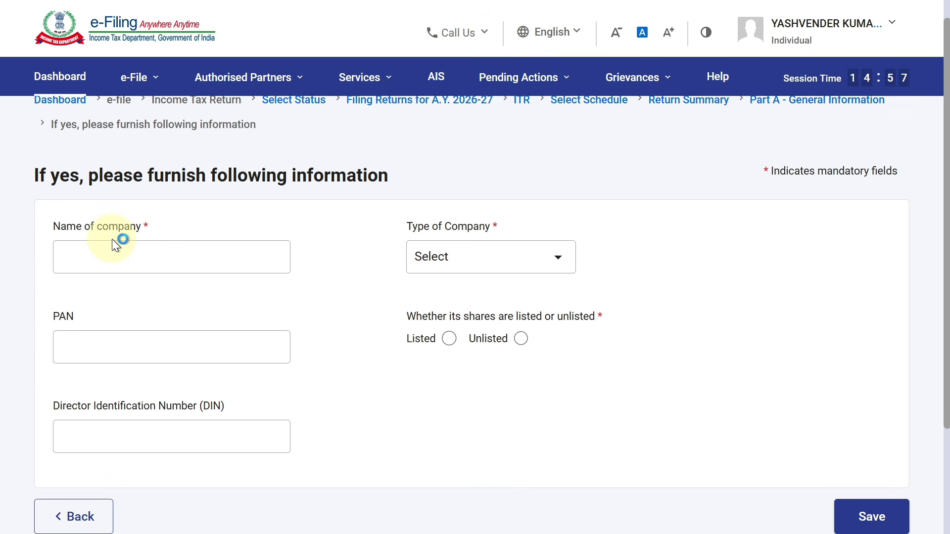
click(462, 258)
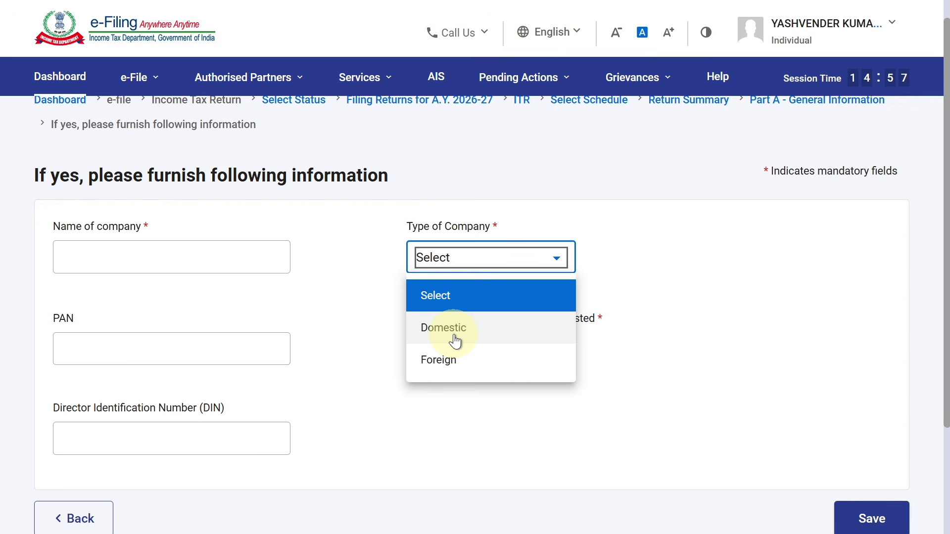
click(140, 355)
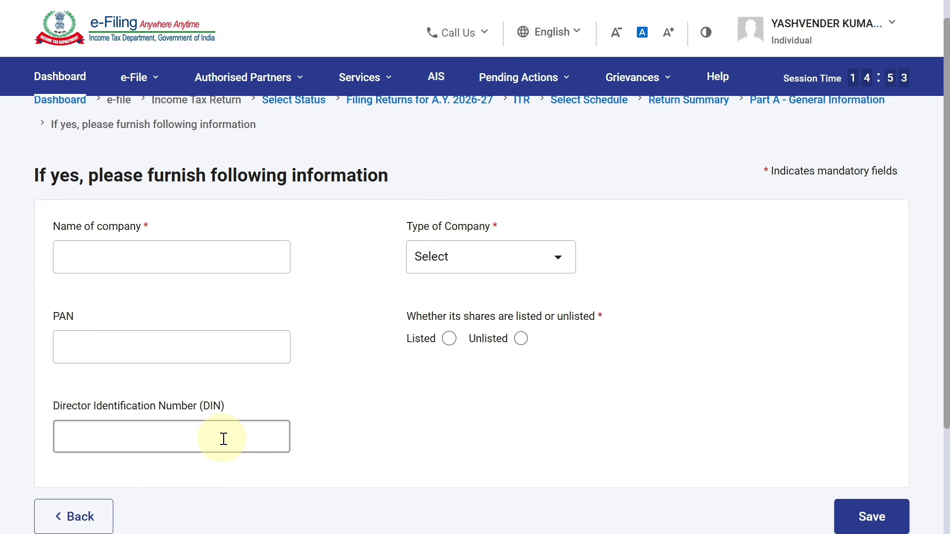
scroll(947, 341, down, 2)
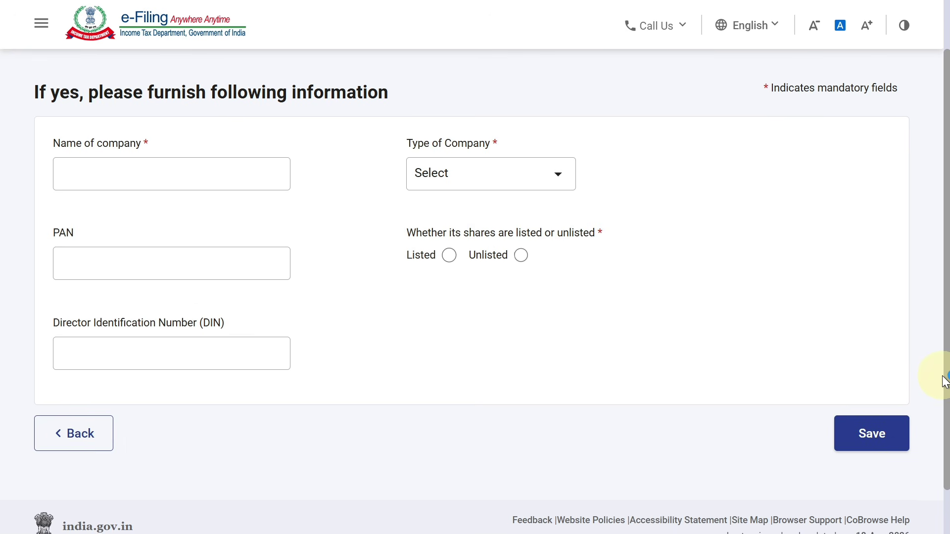
Leave the company entry without saving and set the Director in a company answer to No.
click(93, 445)
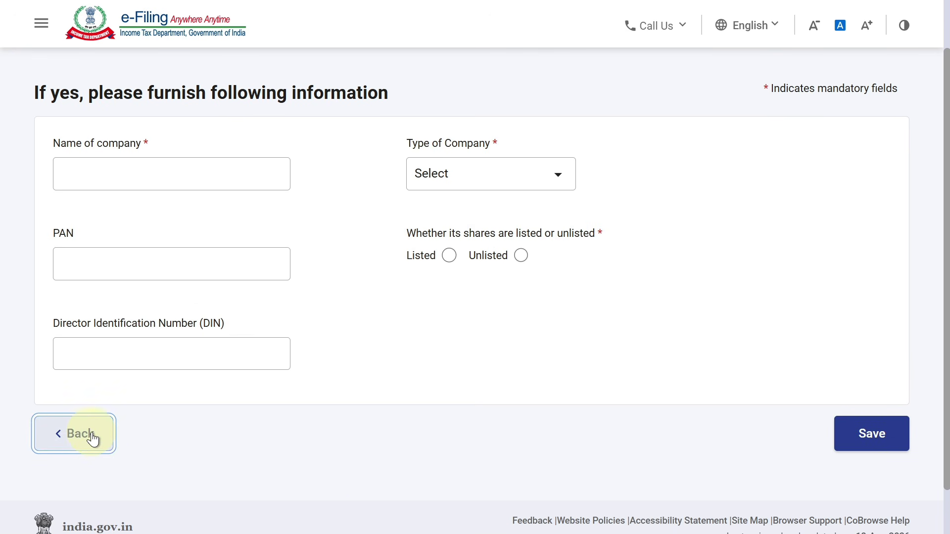
scroll(948, 186, down, 15)
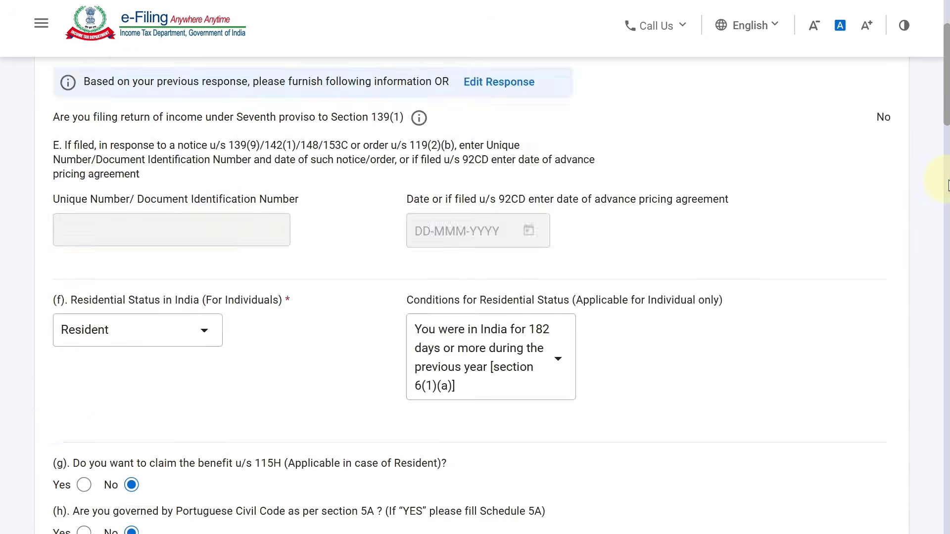
scroll(946, 247, up, 3)
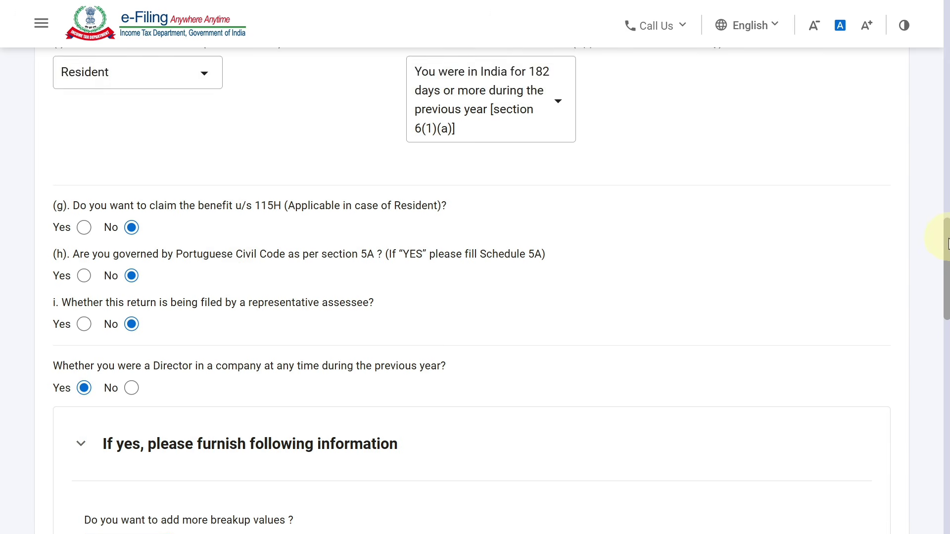
scroll(946, 247, down, 1)
scroll(947, 254, down, 3)
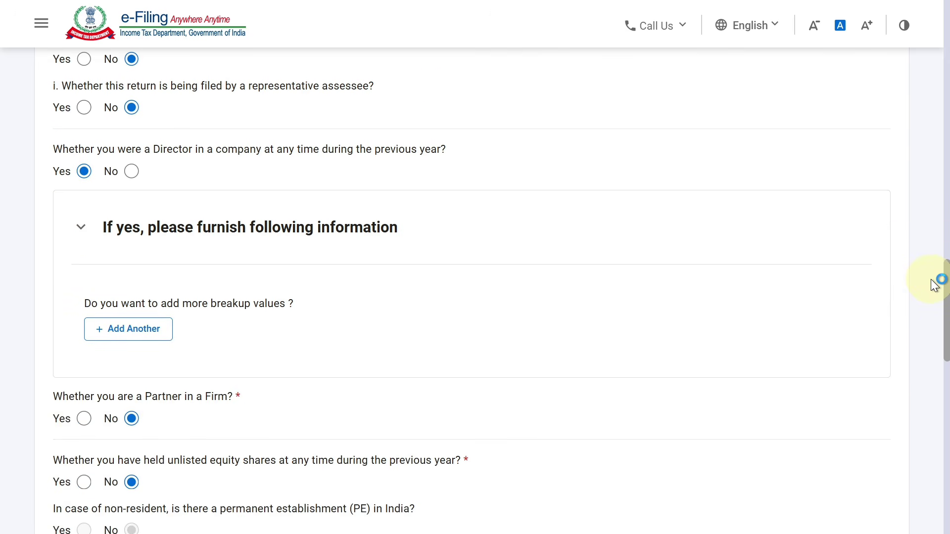
click(132, 170)
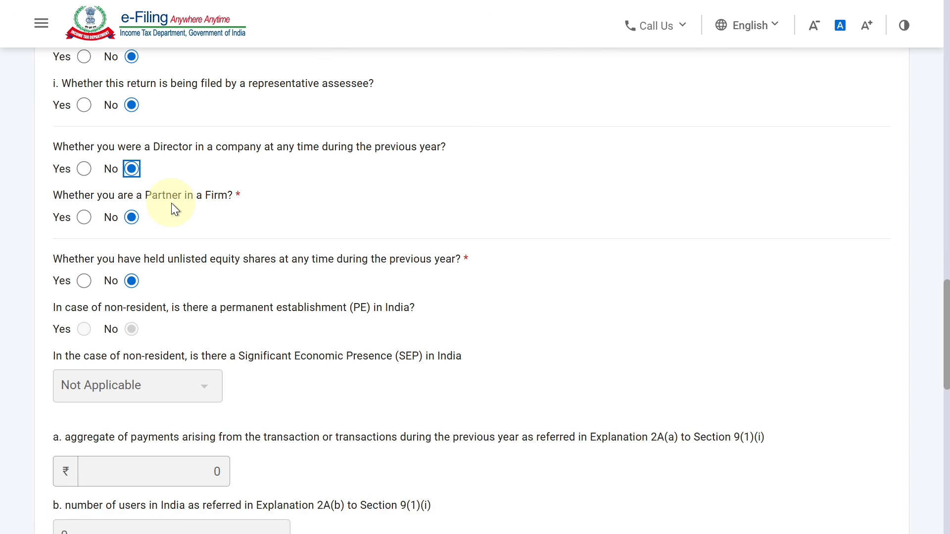
Answer Yes to being a Partner in a Firm and start a new firm entry.
click(83, 216)
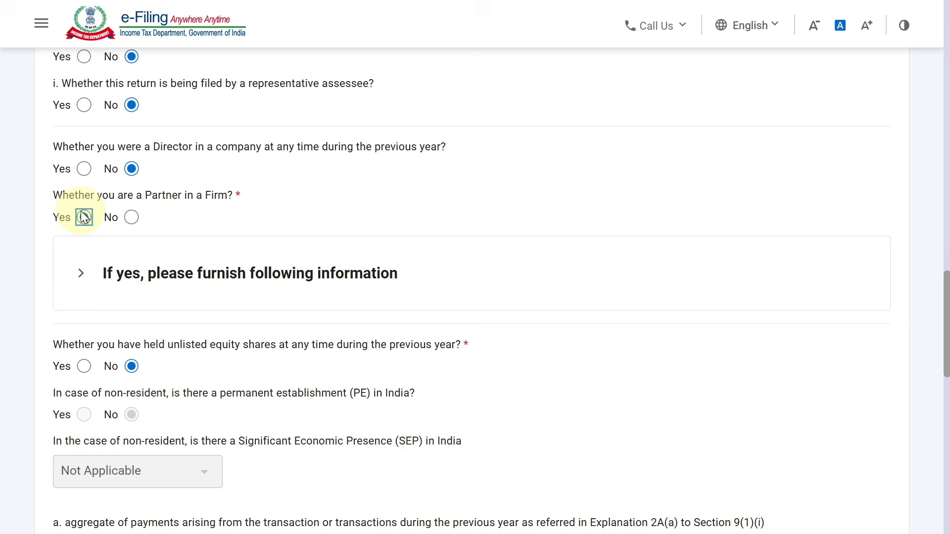
click(167, 274)
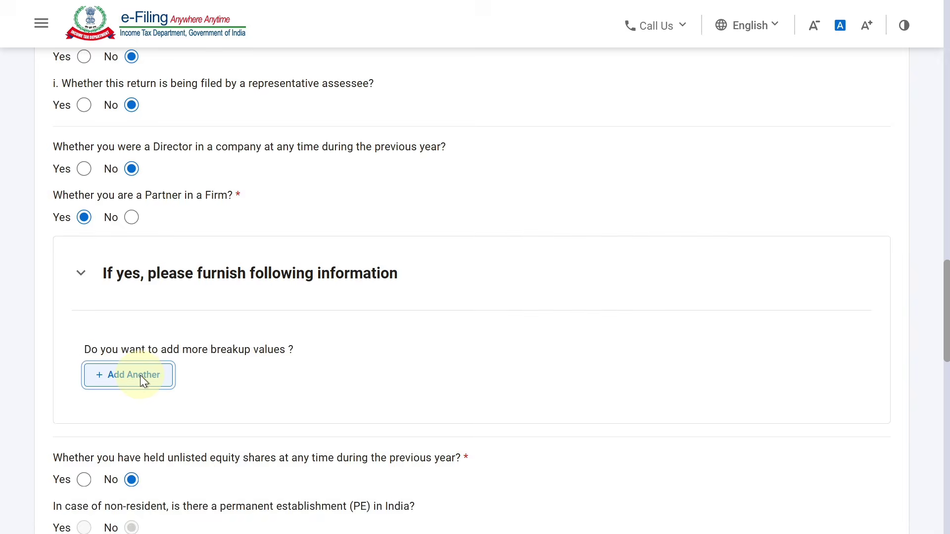
click(140, 377)
Enter AHUJA ENTEPRISES as the firm's name, fill in the firm's PAN and save the entry.
click(145, 289)
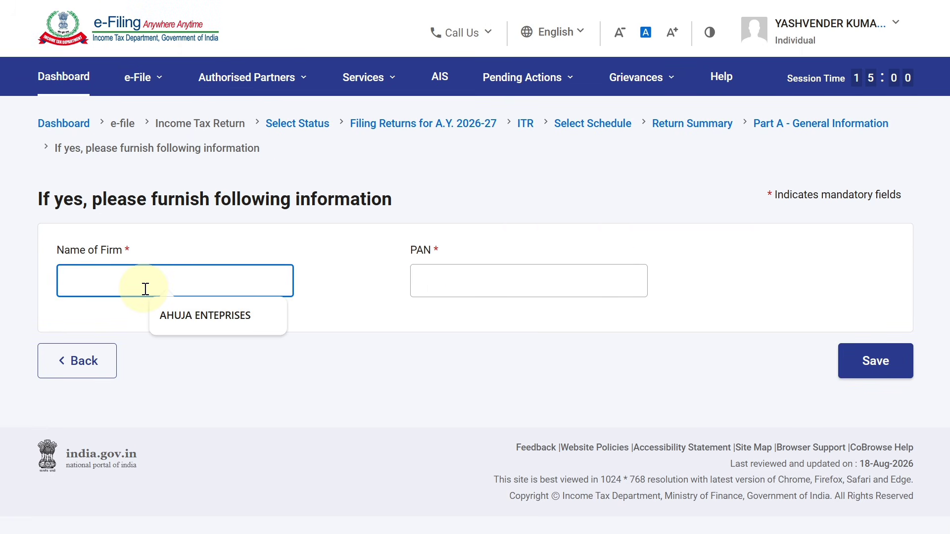
click(191, 319)
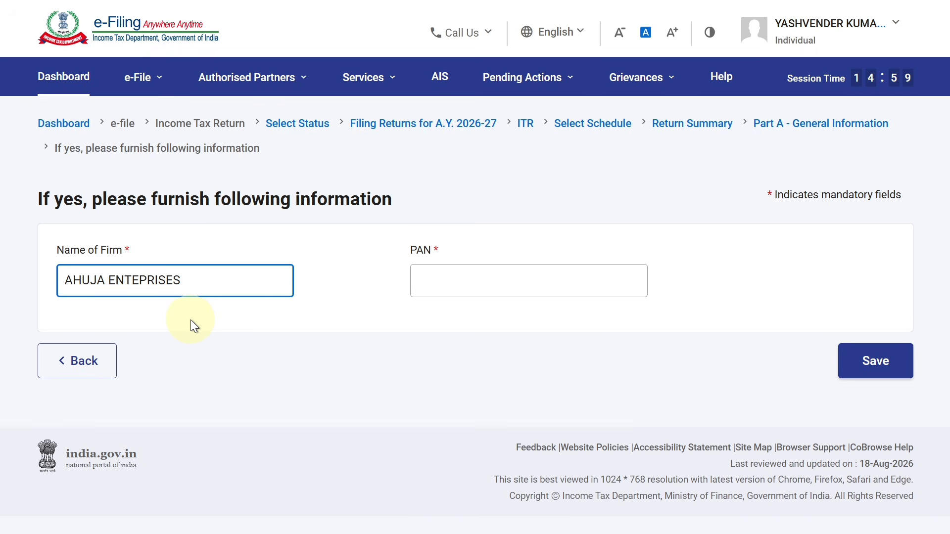
click(498, 286)
click(521, 313)
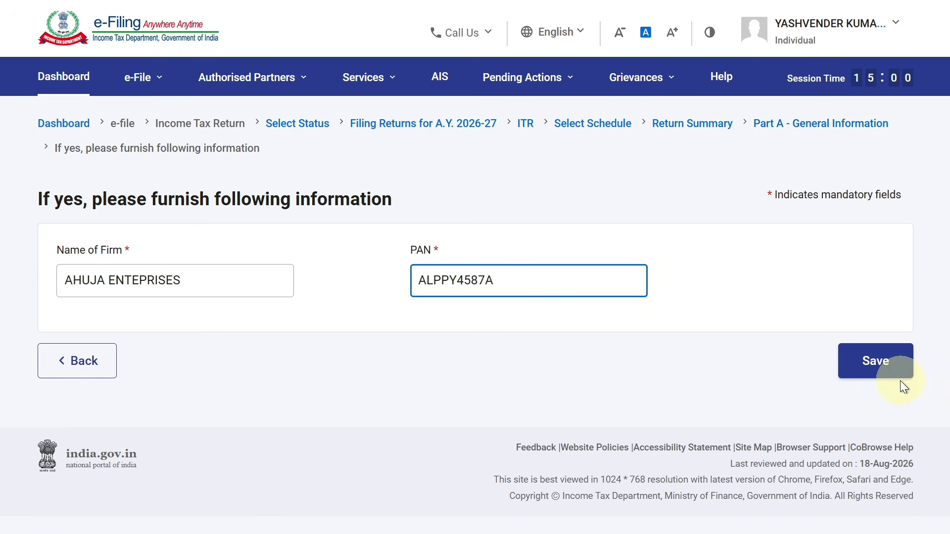
click(884, 370)
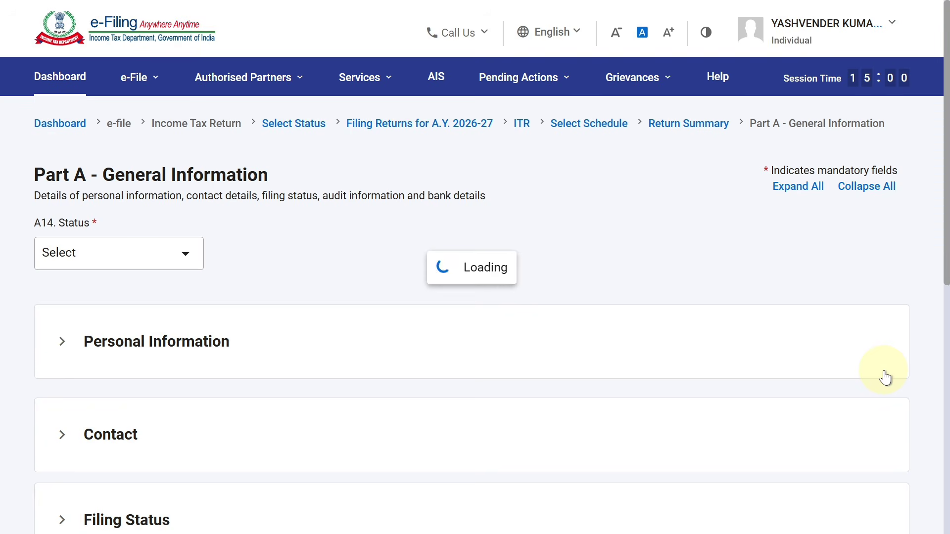
Expand the Audit Information section and answer No to being liable for audit under section 44AB.
drag(948, 321, 916, 447)
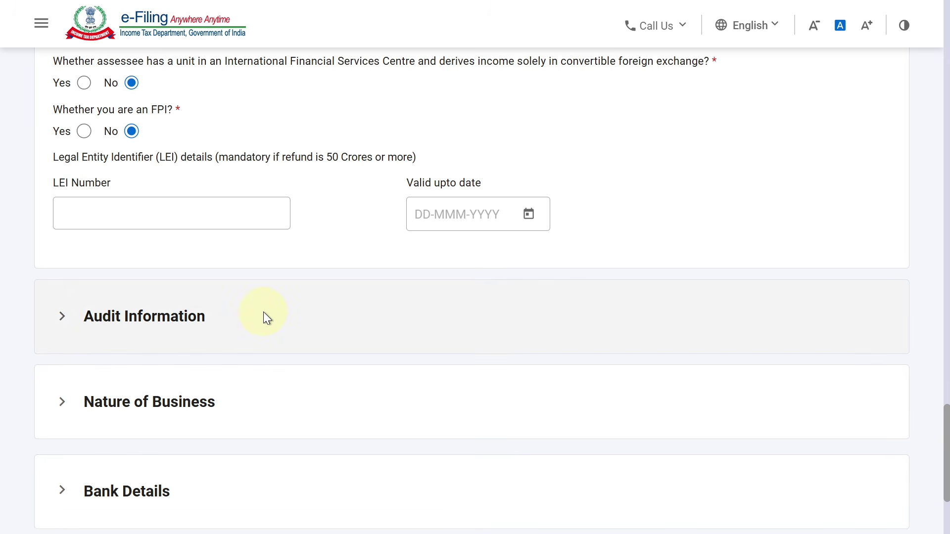
click(249, 317)
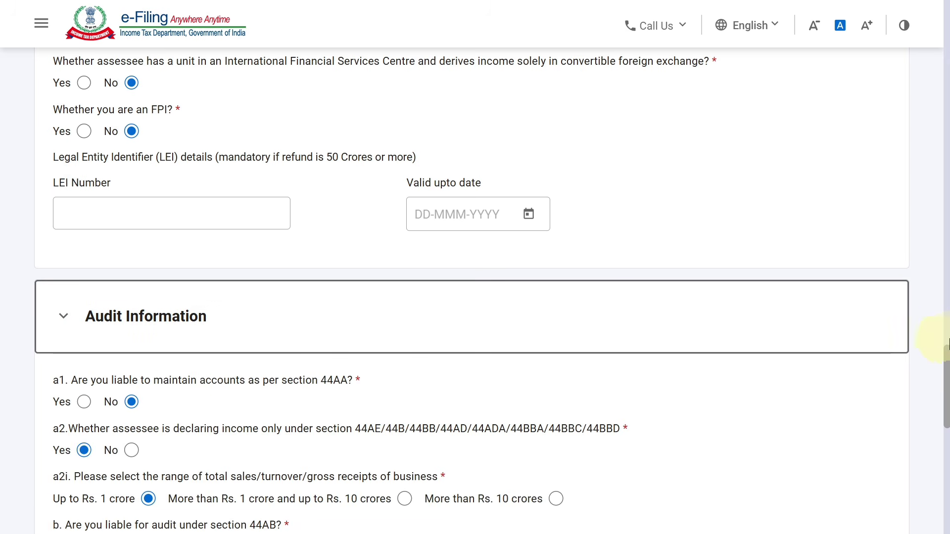
drag(948, 352, 946, 378)
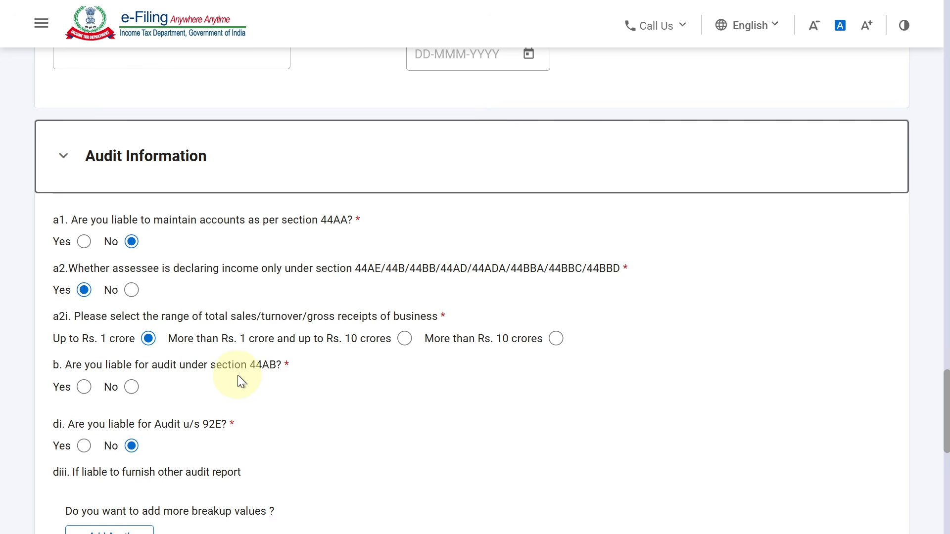
click(132, 388)
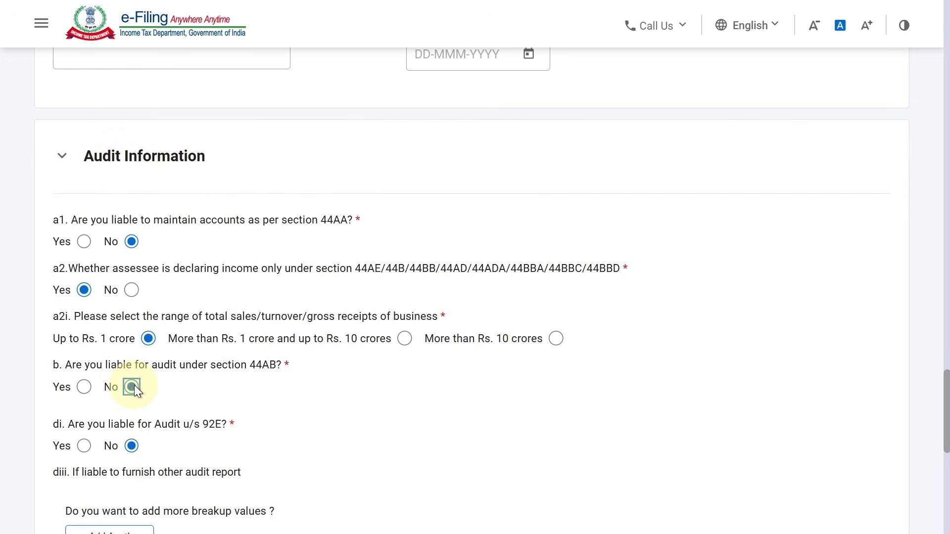
scroll(946, 413, down, 2)
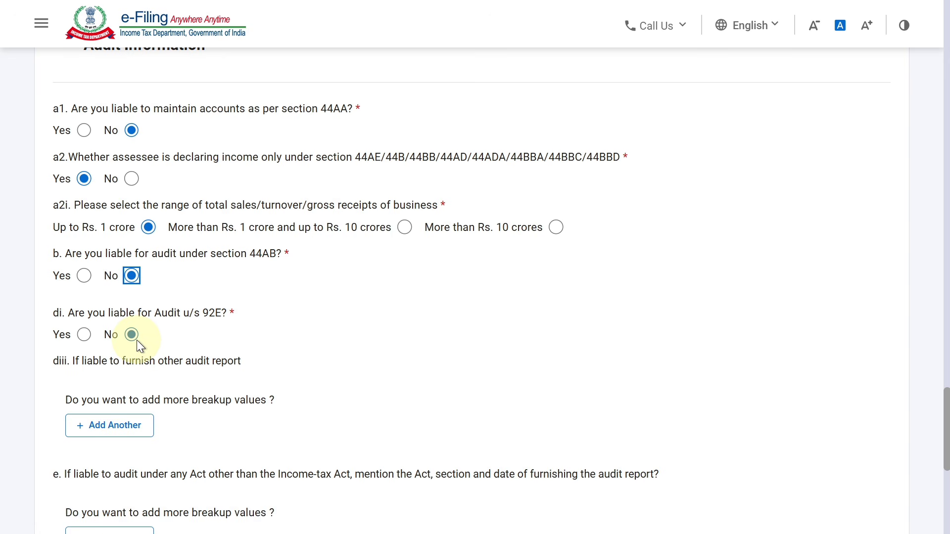
Delete the 16003-Tax consultancy entry from Nature of Business and confirm the Part A - General Information schedule.
drag(940, 452, 932, 501)
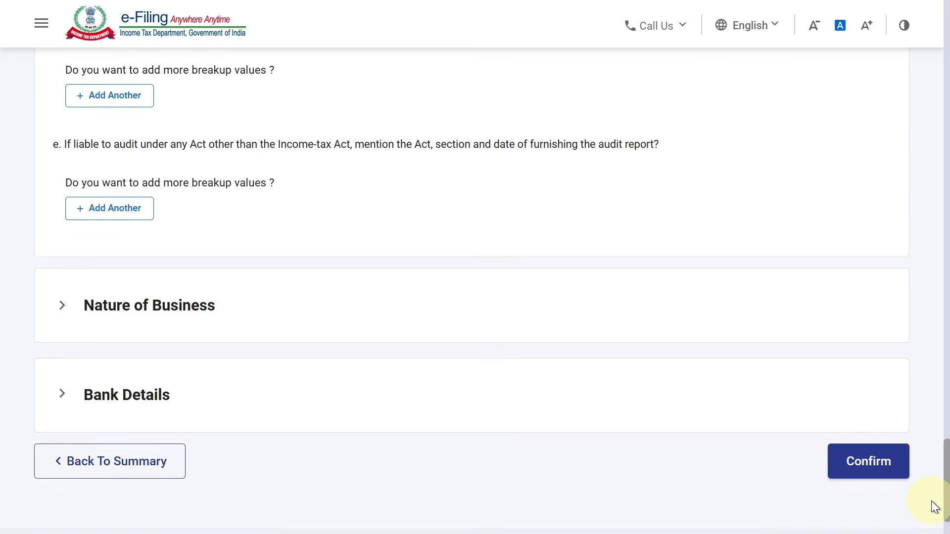
click(286, 329)
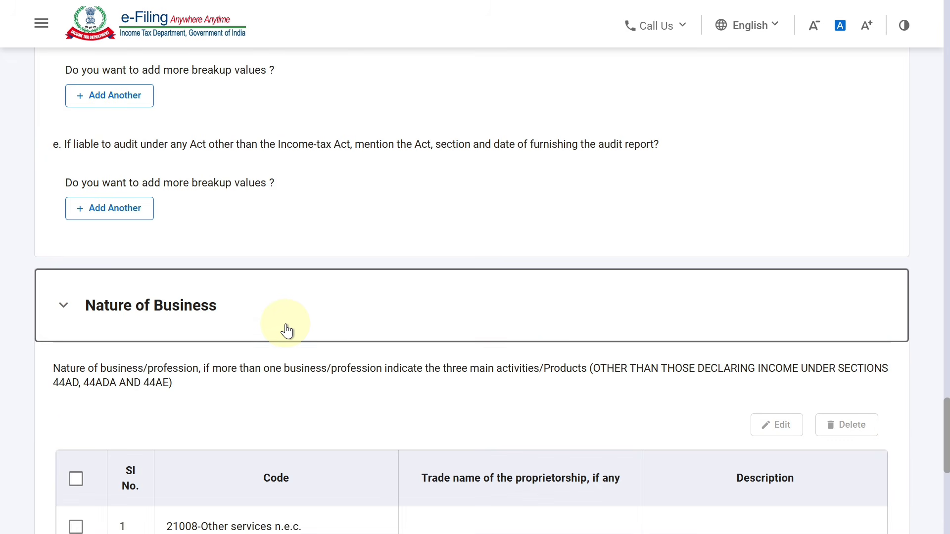
drag(944, 420, 941, 452)
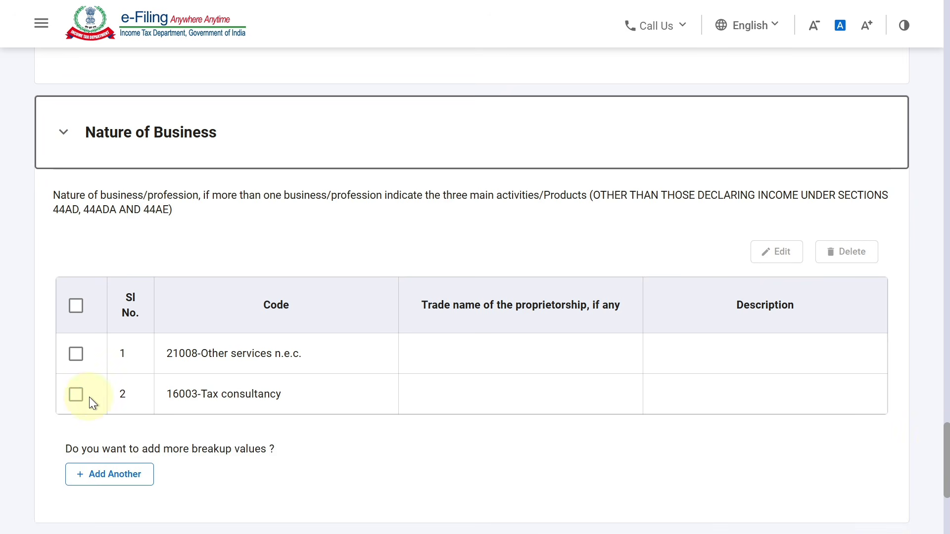
click(75, 395)
click(836, 255)
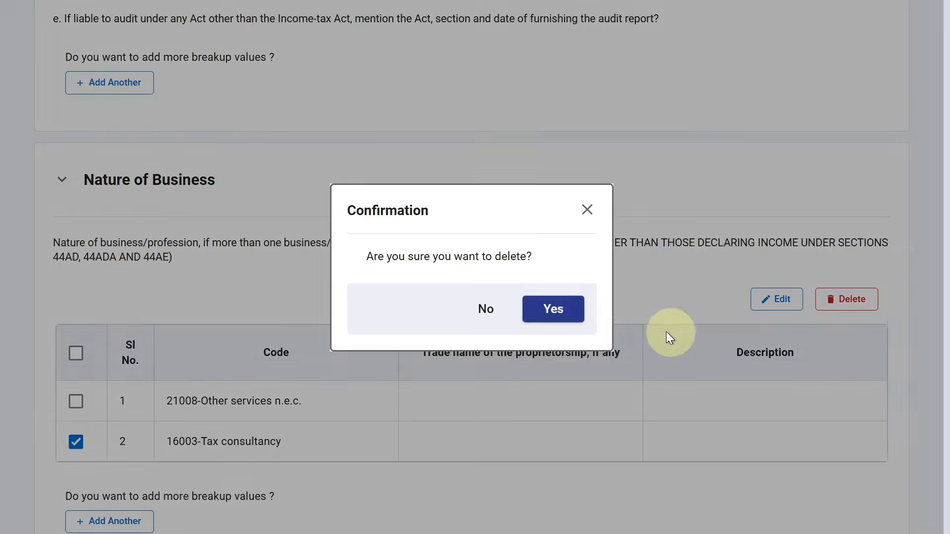
click(553, 309)
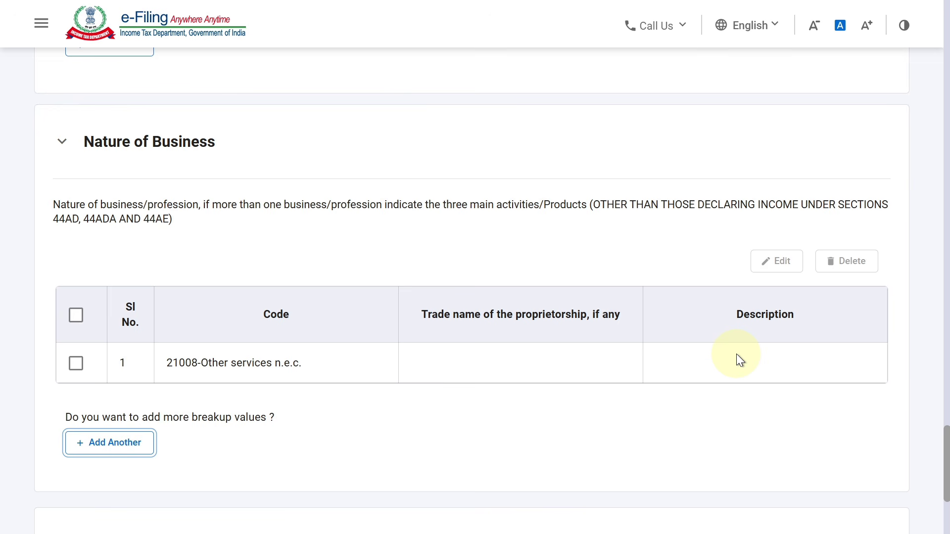
scroll(947, 505, down, 4)
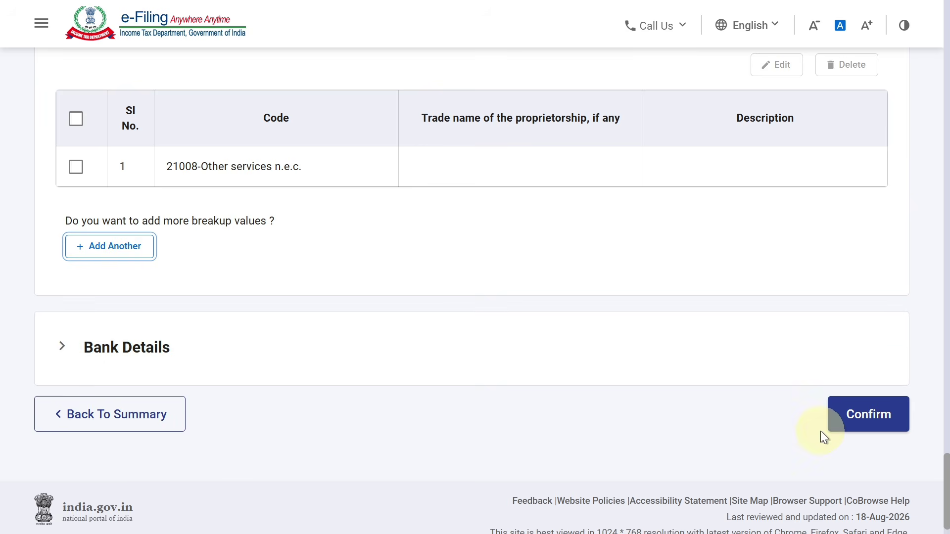
click(861, 435)
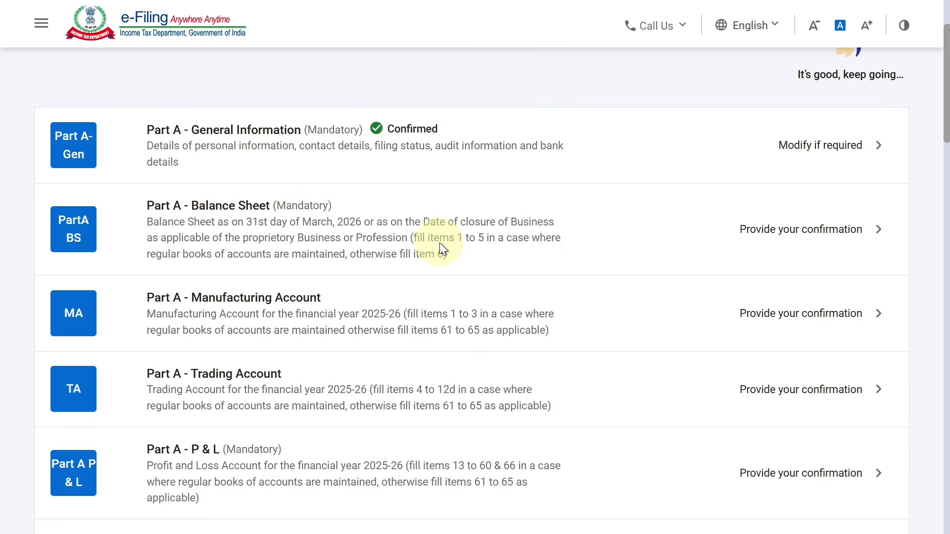
Open Part A - Balance Sheet, dismiss its notice and open A. Sources of Funds for editing.
click(439, 243)
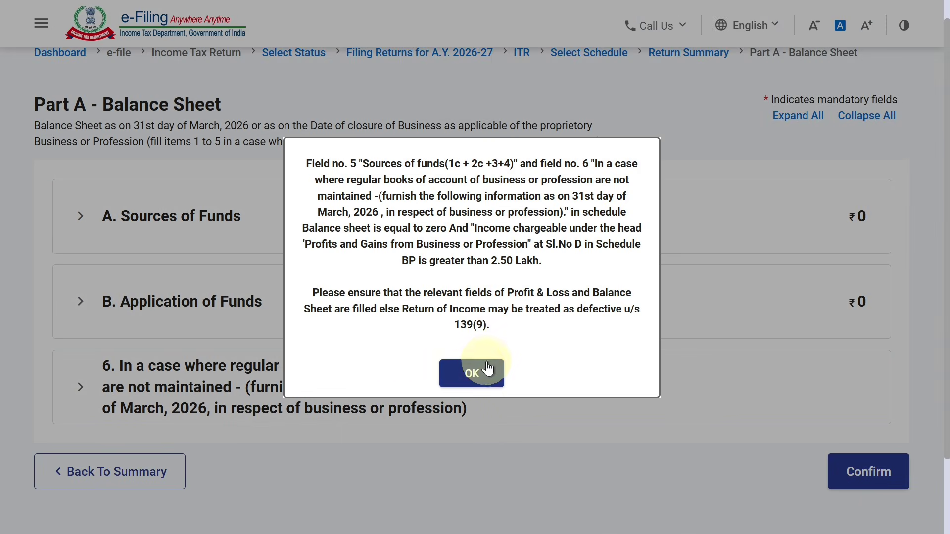
click(487, 368)
click(409, 206)
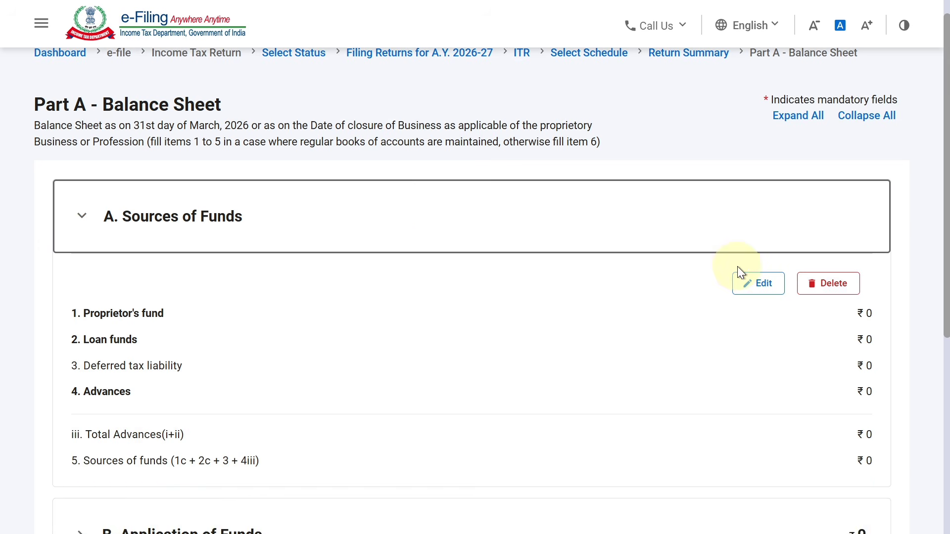
click(762, 284)
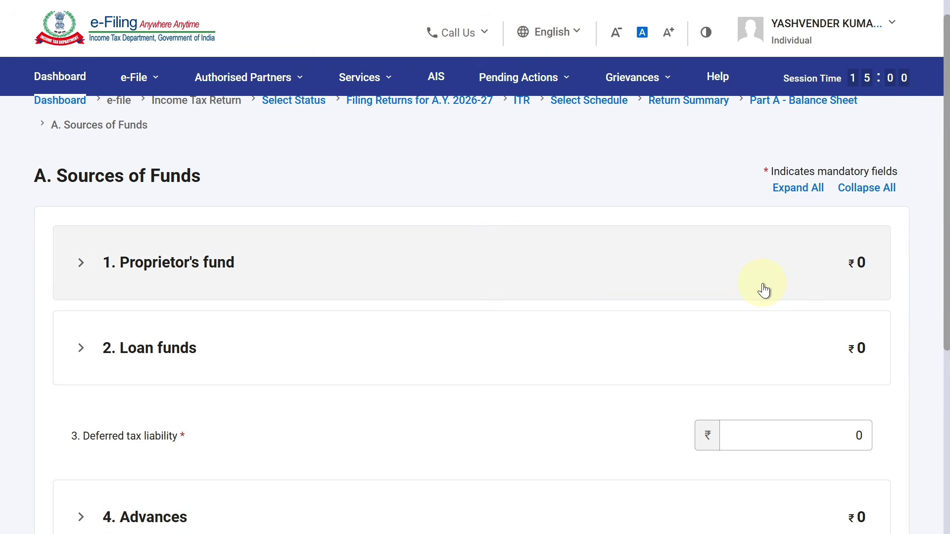
Set the proprietor's capital under Proprietor's fund to 50000 and save A. Sources of Funds.
click(763, 290)
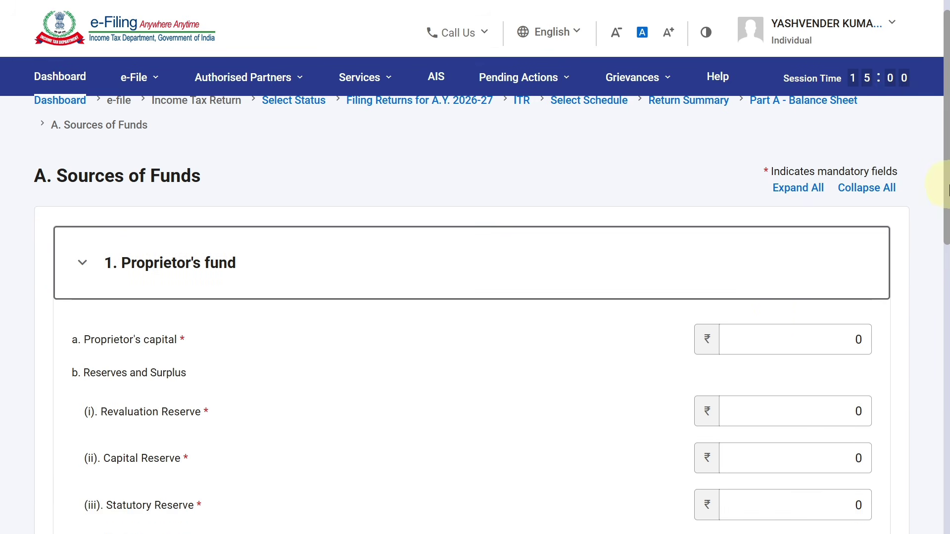
drag(947, 187, 943, 250)
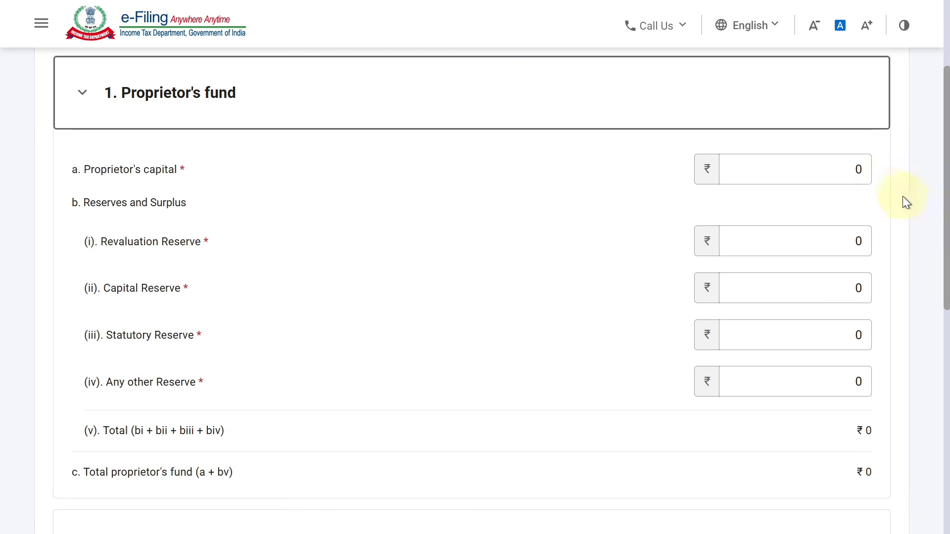
click(867, 172)
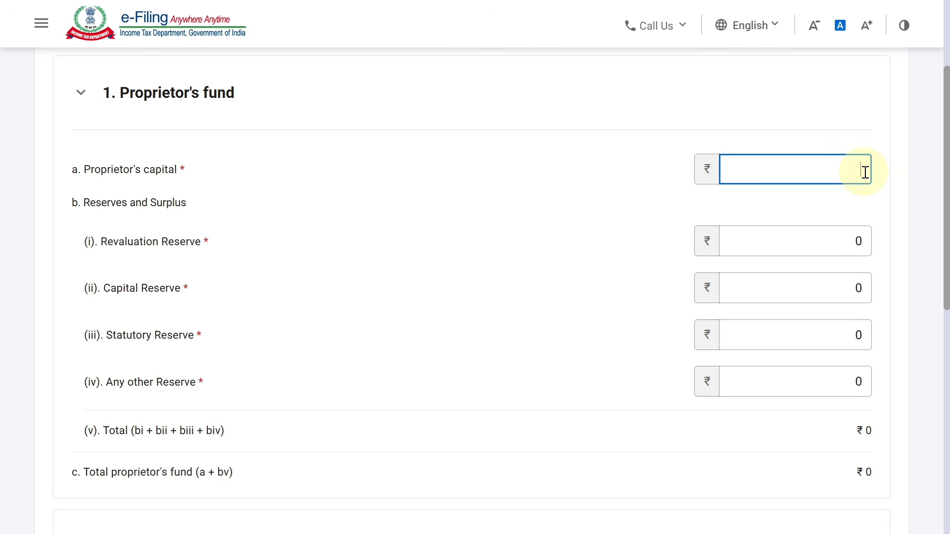
click(948, 195)
scroll(923, 357, down, 10)
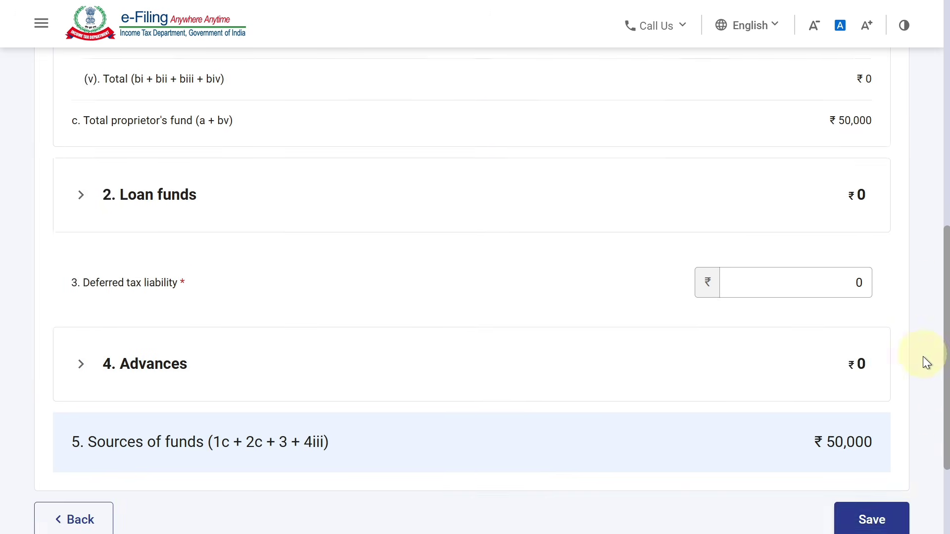
click(894, 410)
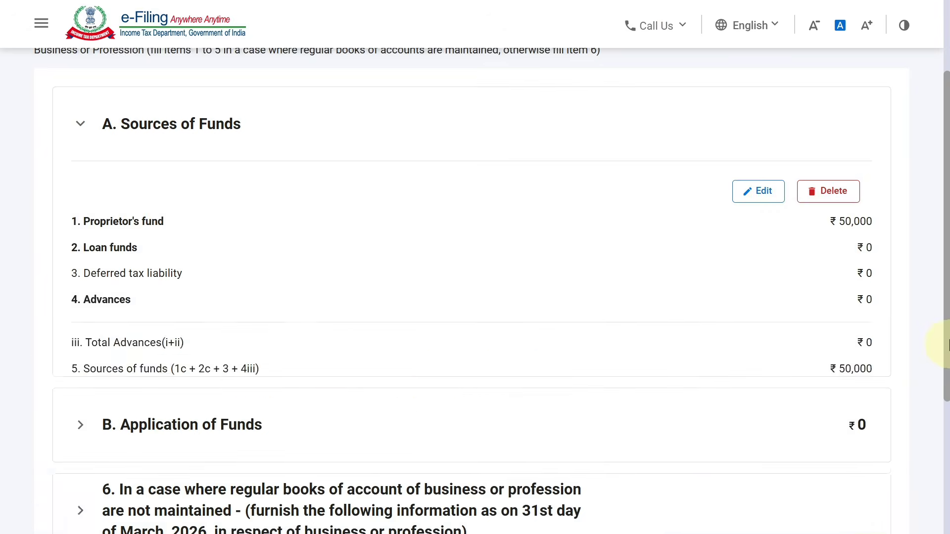
Open B. Application of Funds for editing and expand 3. Current assets, loans and advances.
scroll(933, 339, down, 3)
click(403, 290)
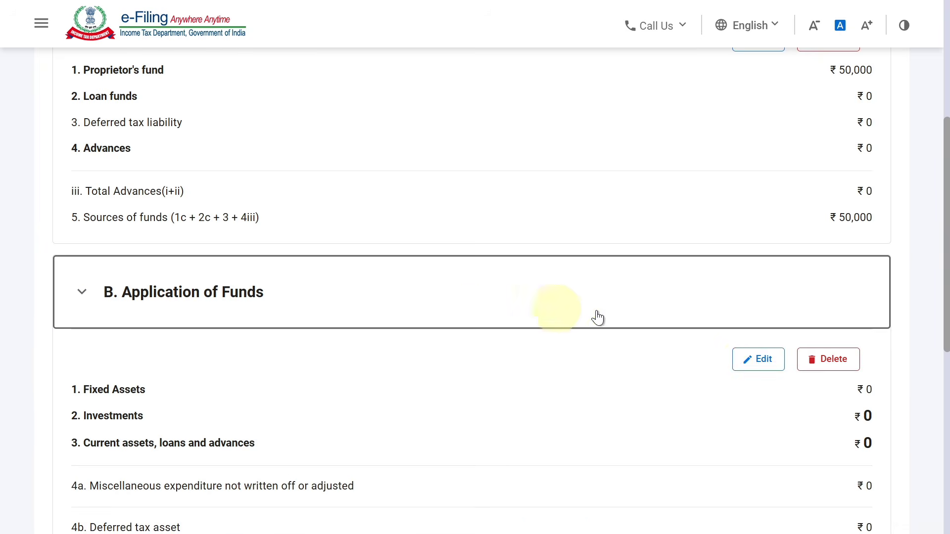
click(752, 358)
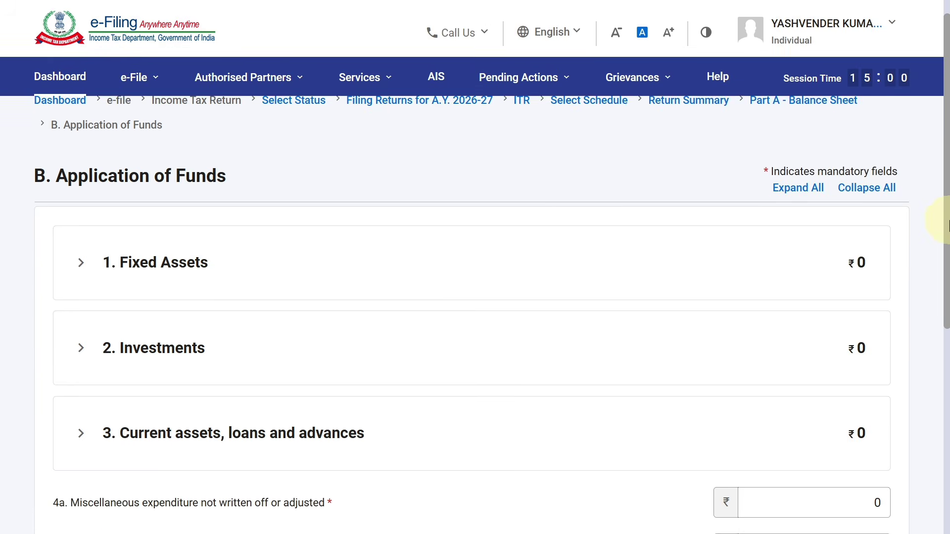
scroll(933, 243, down, 3)
click(546, 321)
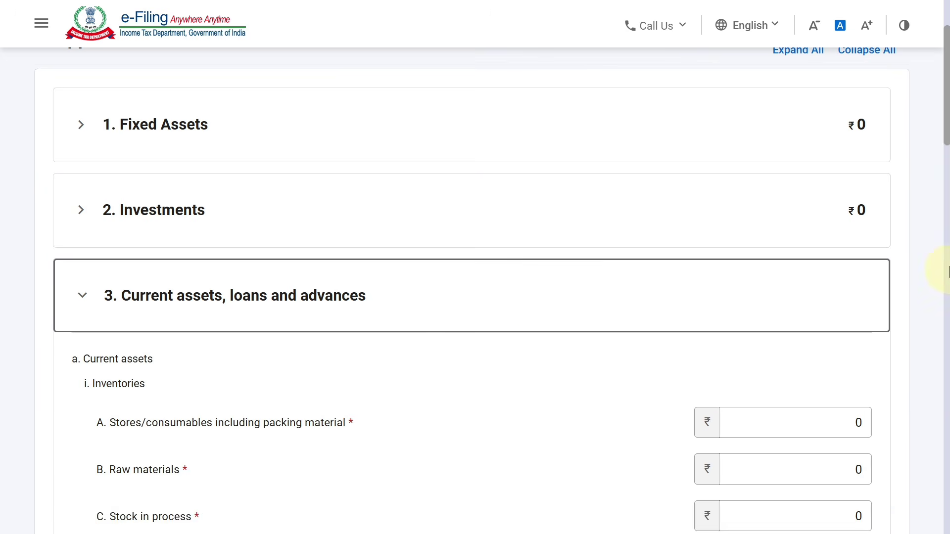
Under Cash and Bank Balances, set Cash-in-hand to 40000 and Balance with banks to 10000.
drag(947, 124, 940, 220)
click(846, 309)
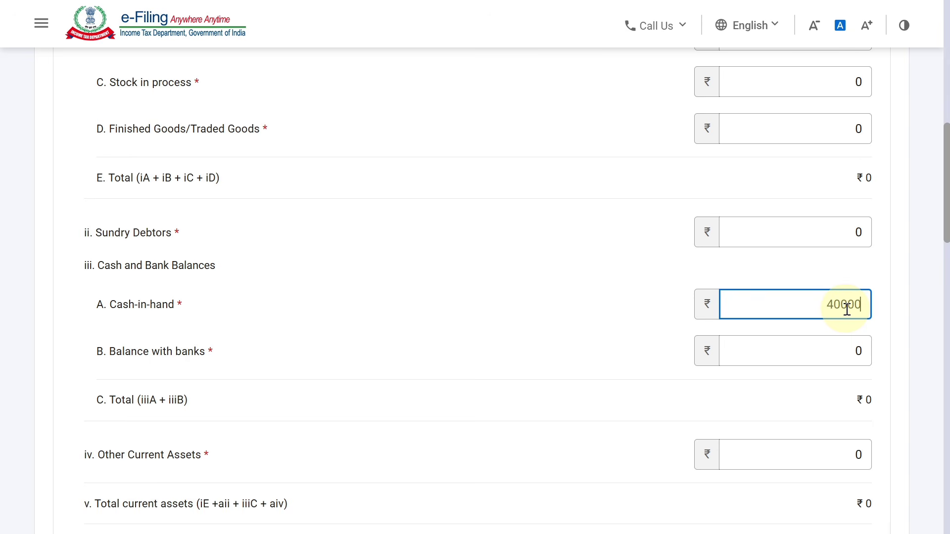
key(Tab)
text(1)
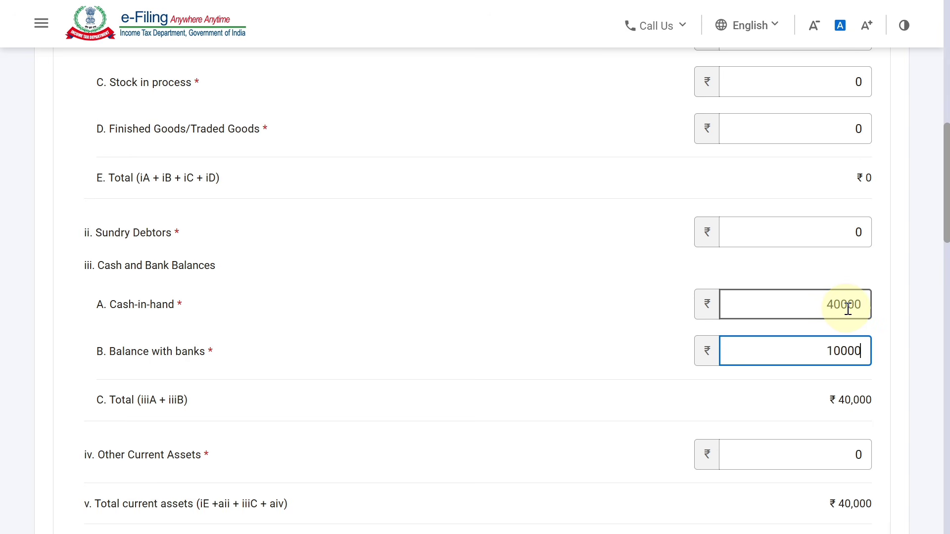
click(545, 371)
Save B. Application of Funds and confirm the Part A - Balance Sheet schedule.
drag(937, 233, 932, 448)
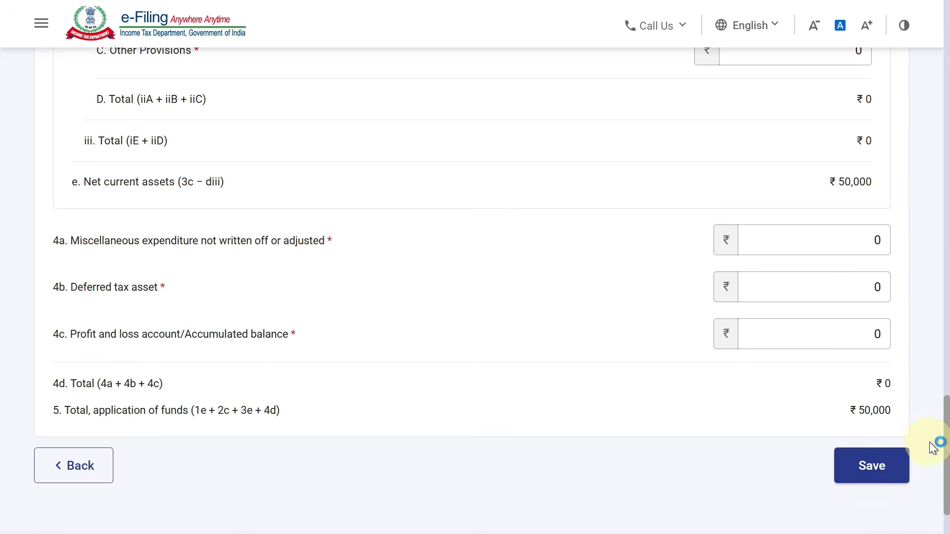
click(869, 449)
scroll(867, 455, down, 3)
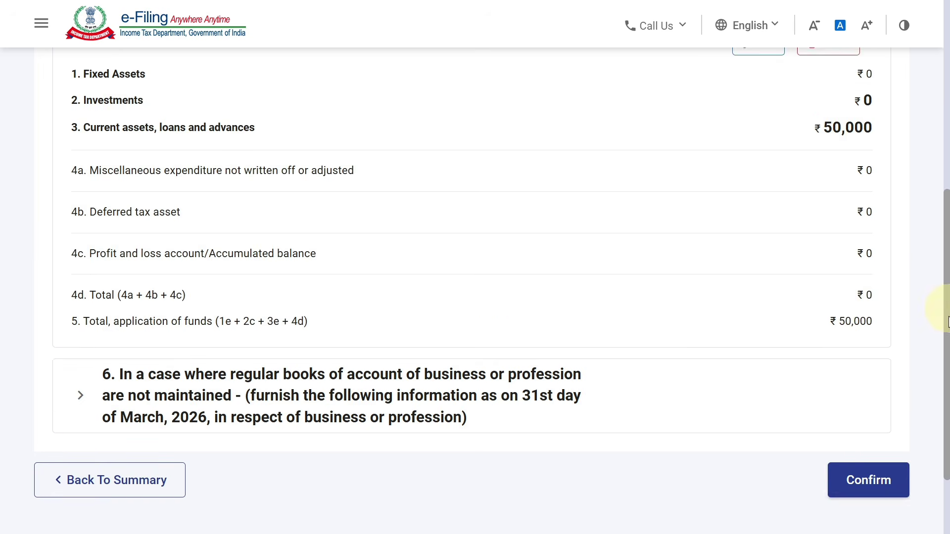
click(891, 390)
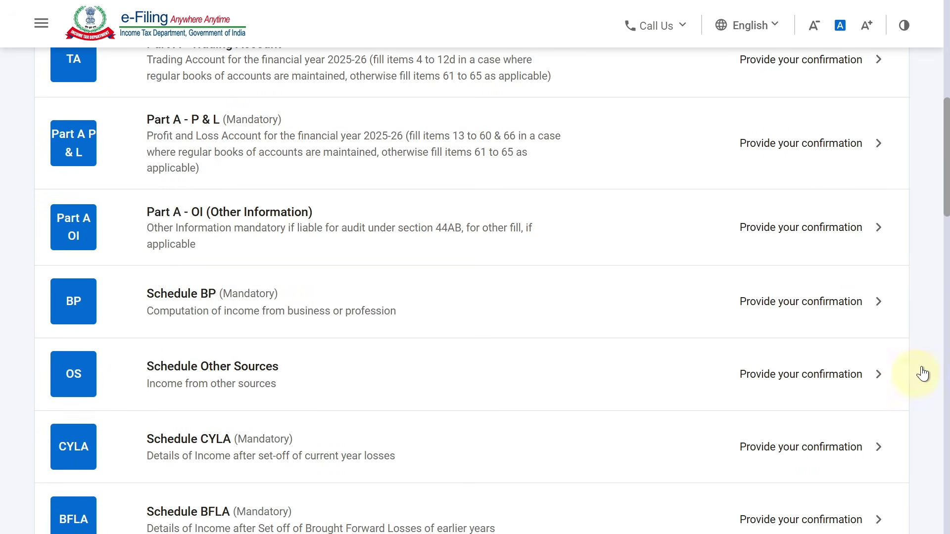
Open the Part A - P & L schedule from the return summary.
drag(927, 208, 930, 138)
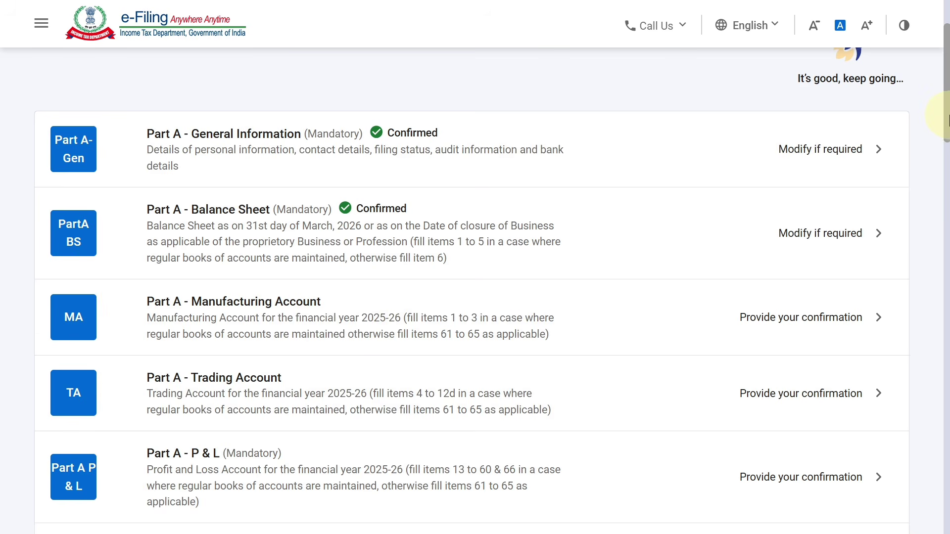
scroll(371, 329, down, 3)
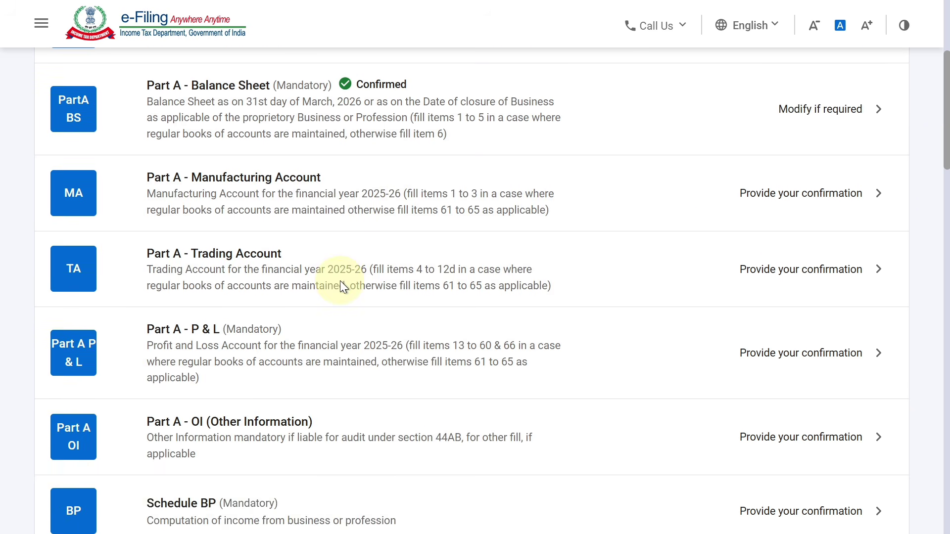
scroll(297, 270, down, 2)
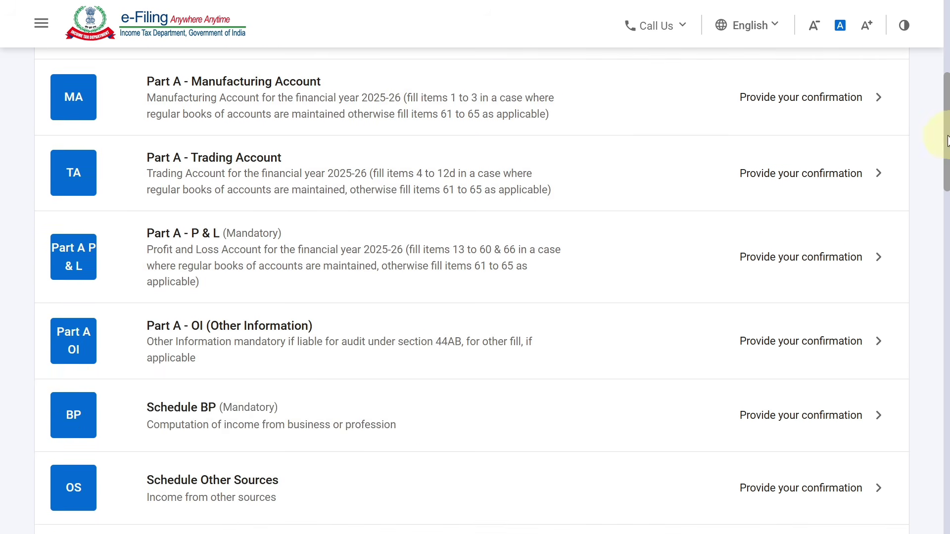
click(236, 257)
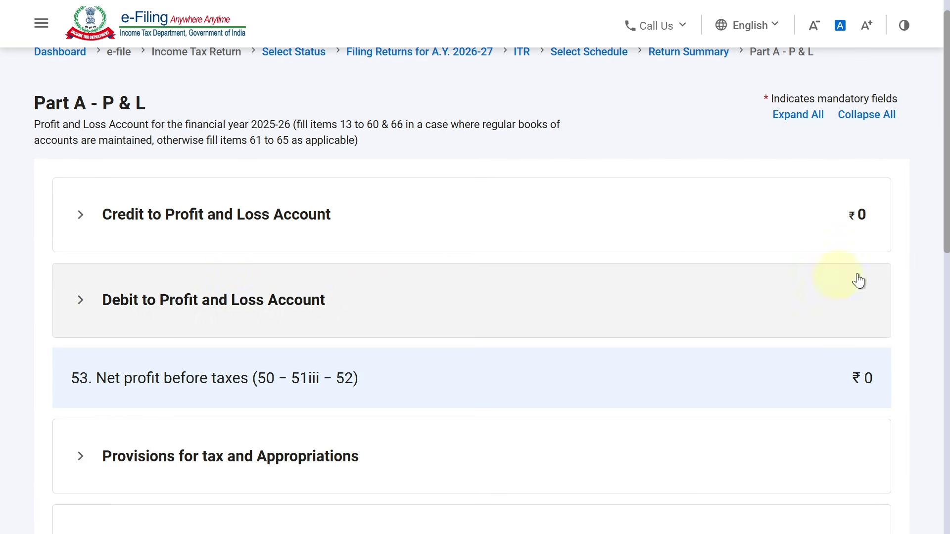
Expand Presumptive Income and open 61. Computation of Presumptive Business Income under section 44AD for editing.
drag(947, 215, 930, 329)
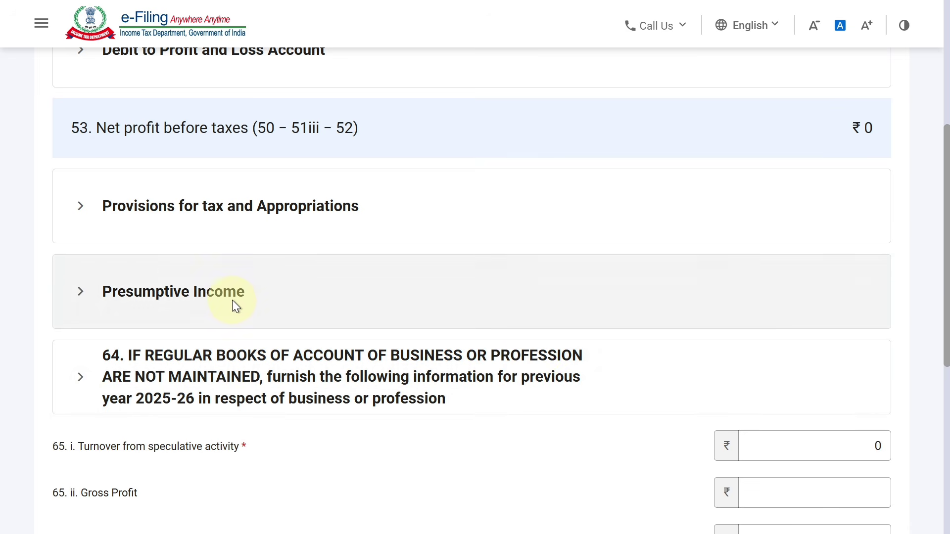
click(232, 300)
drag(946, 250, 947, 277)
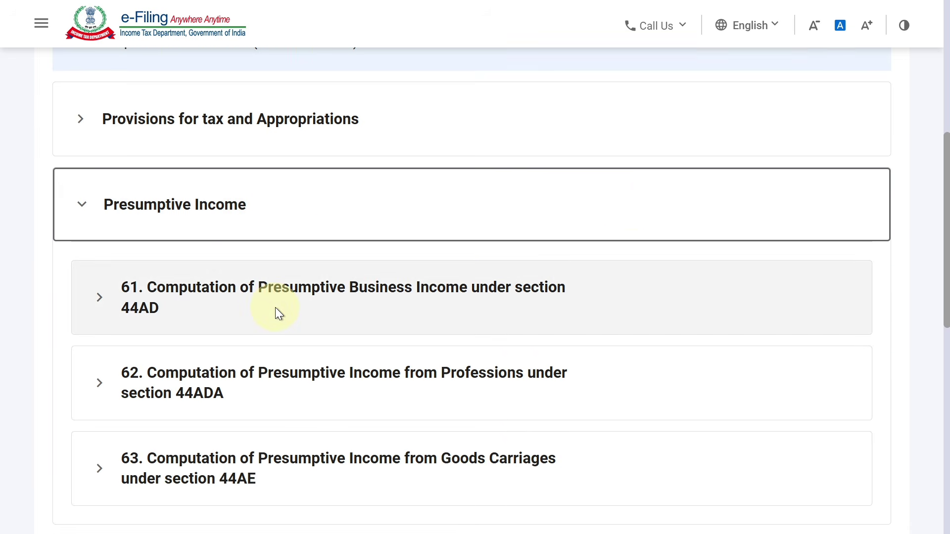
click(274, 309)
click(744, 365)
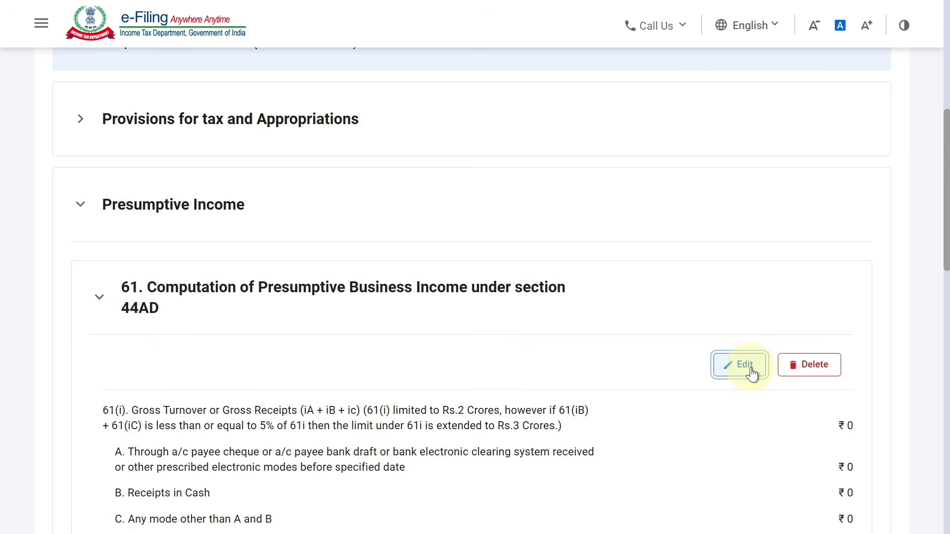
Set the section 44AD gross receipts through account payee cheque, draft or electronic modes (61(i)A) to 1050000.
drag(943, 204, 940, 280)
scroll(925, 316, down, 4)
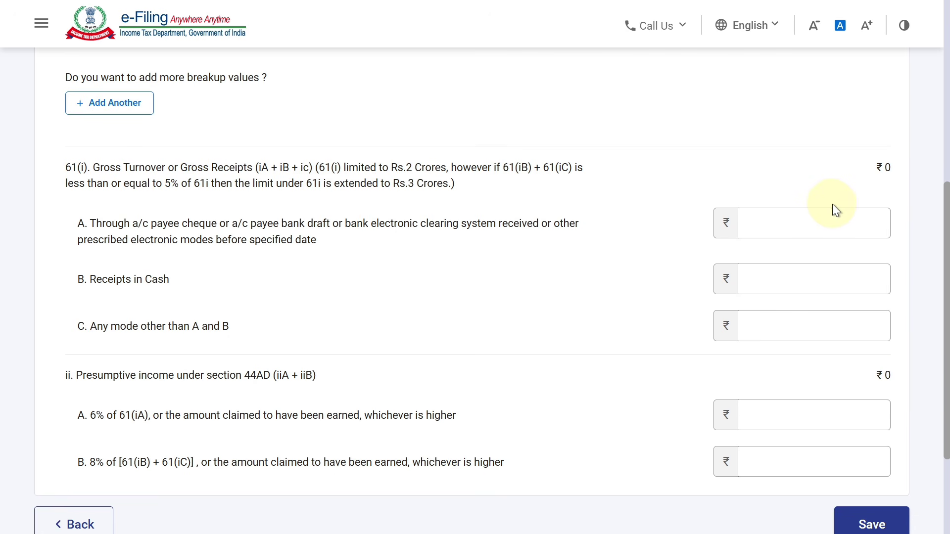
click(835, 221)
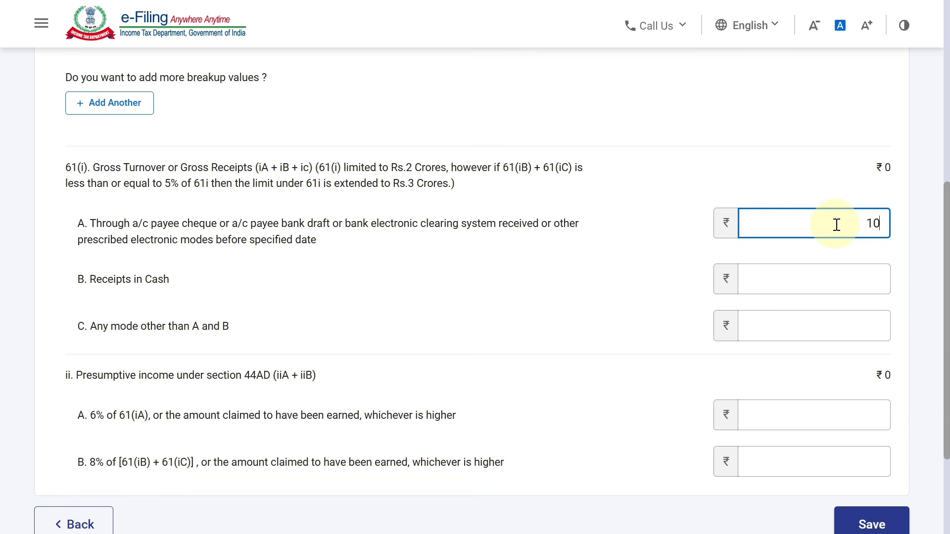
text(1050000)
click(848, 125)
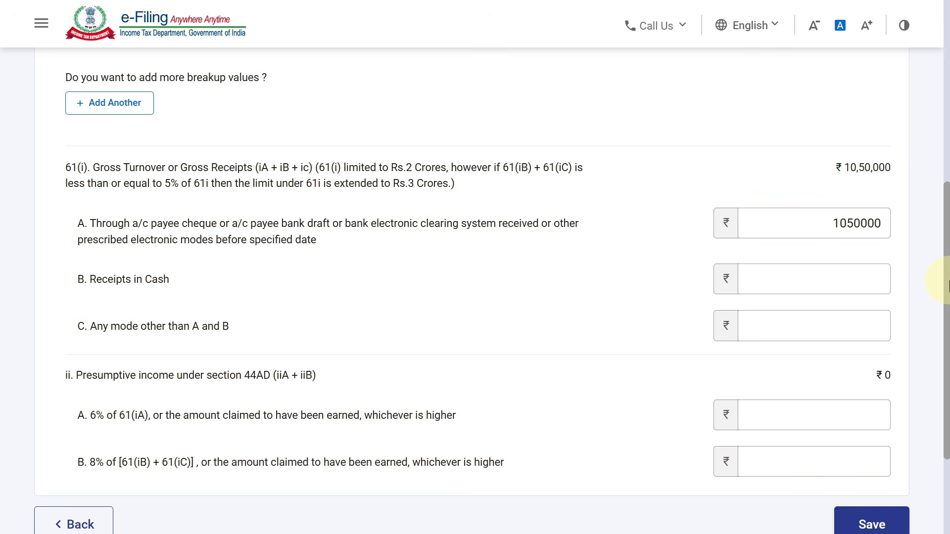
Set the presumptive income claimed against the 6% line, item ii.A under section 44AD, to 510500.
drag(947, 282, 947, 291)
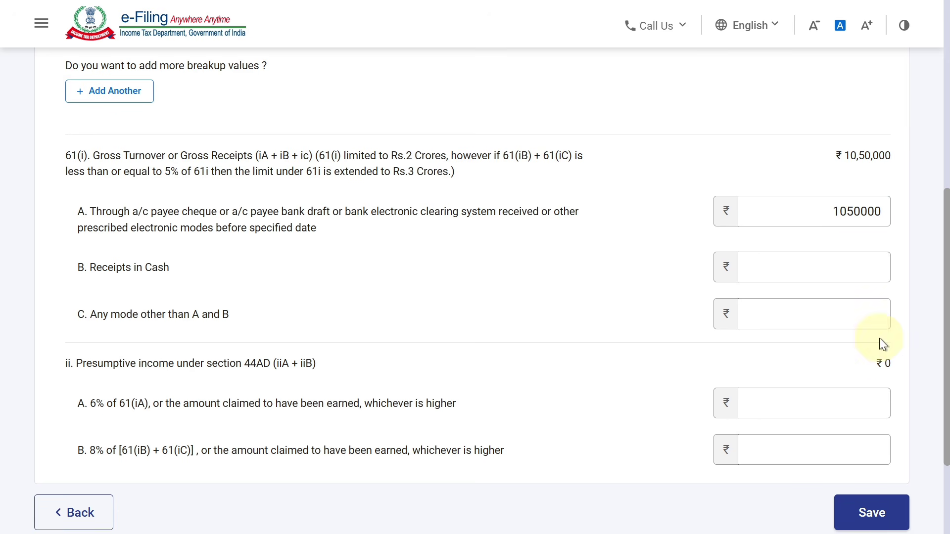
click(864, 405)
text(5)
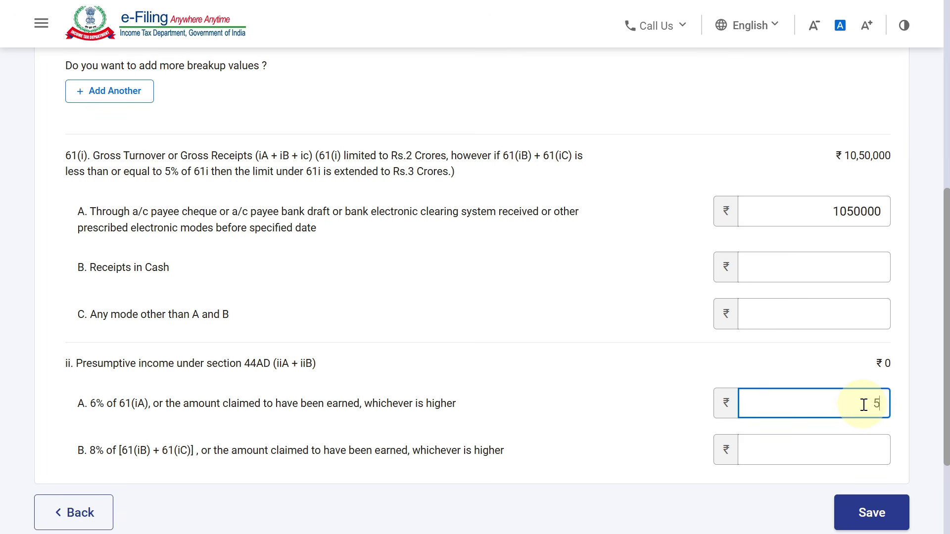
text(10500)
Save the section 44AD computation and confirm the Part A - P & L schedule.
drag(947, 339, 912, 418)
click(859, 384)
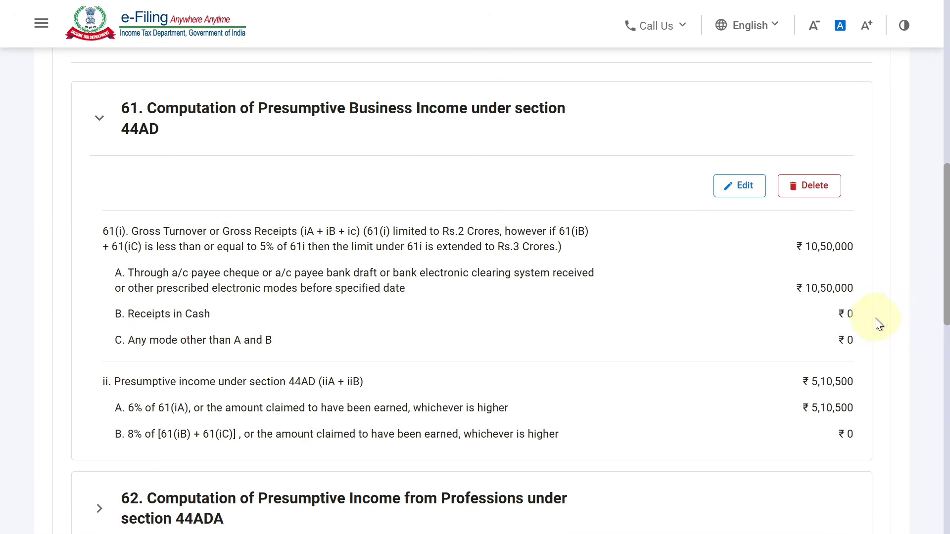
scroll(874, 318, down, 10)
click(856, 382)
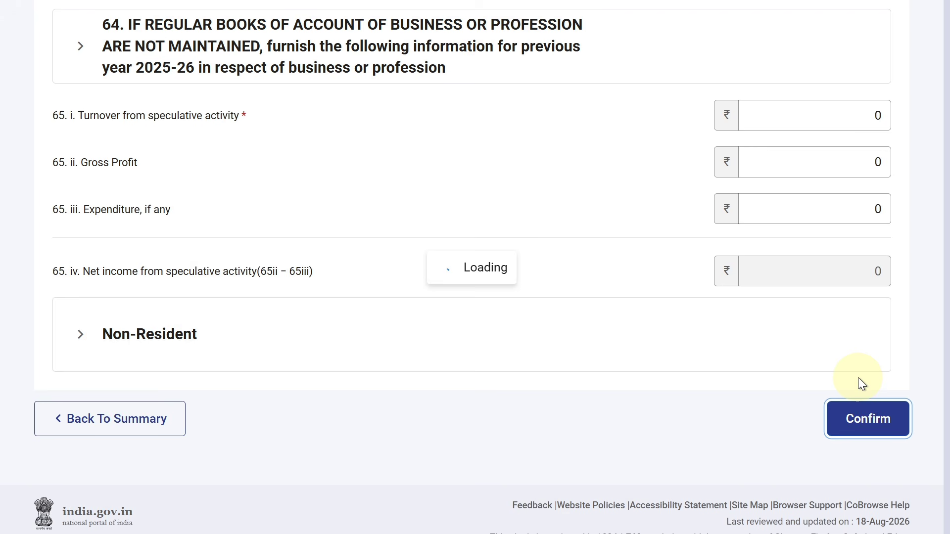
Open Schedule Other Sources and expand 1. Gross income chargeable to tax at normal applicable rates.
scroll(948, 247, up, 3)
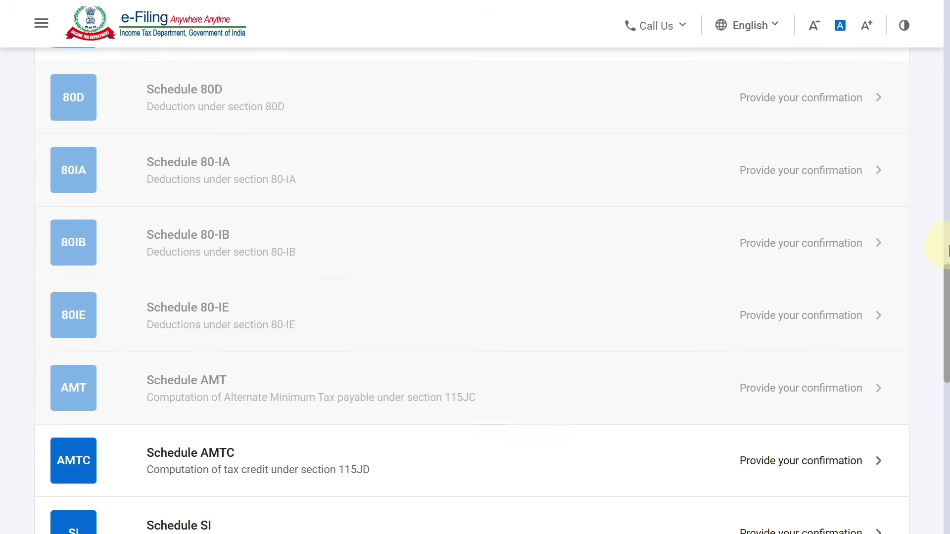
scroll(948, 247, up, 15)
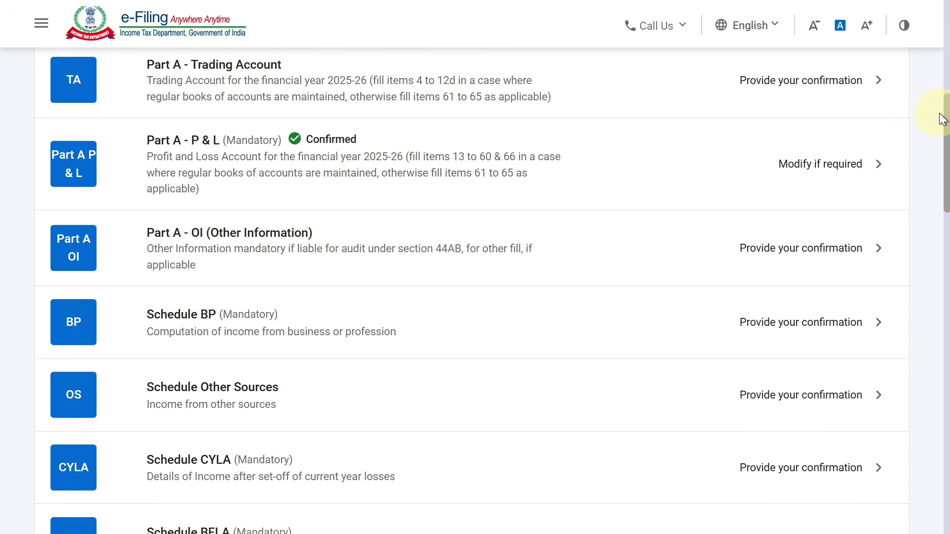
scroll(938, 116, down, 2)
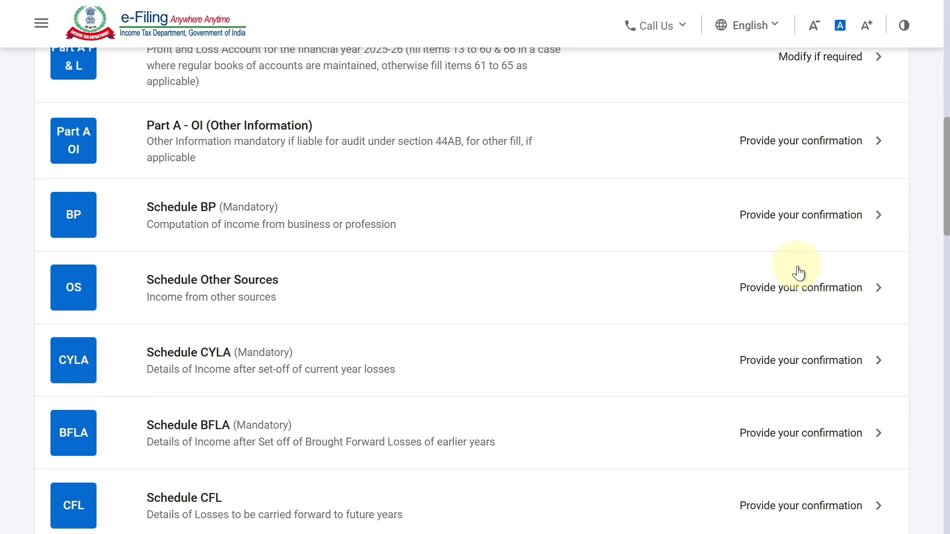
click(697, 301)
scroll(700, 297, up, 10)
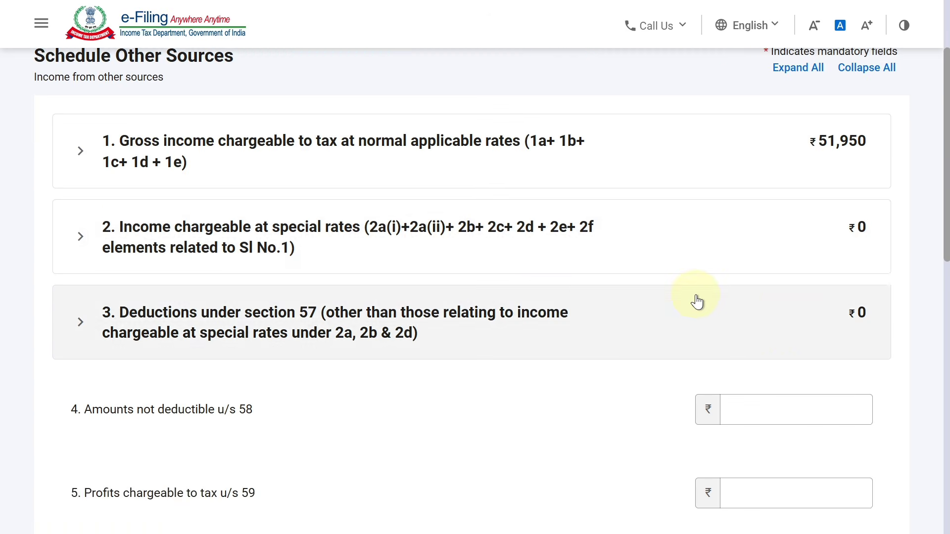
click(822, 227)
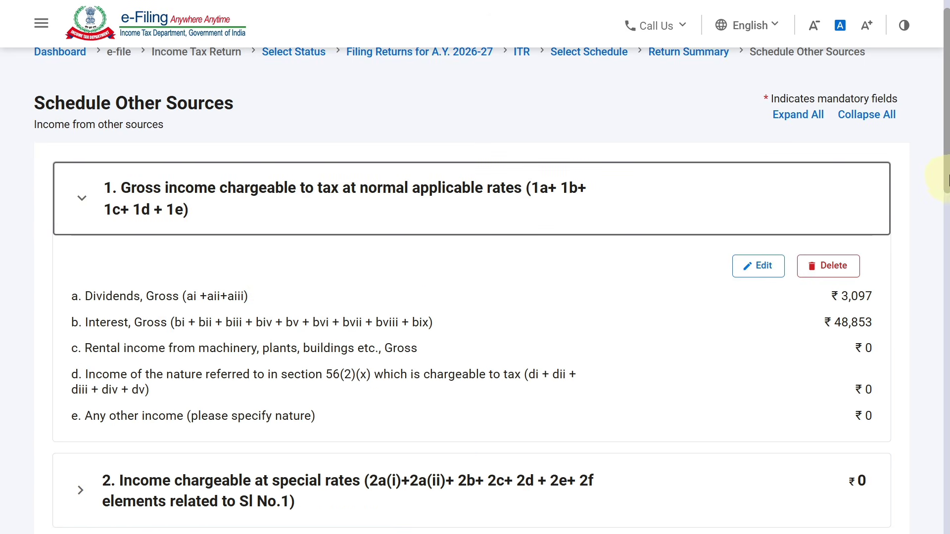
Check the dividend and interest amounts under gross income and try to confirm Schedule Other Sources.
scroll(873, 230, down, 1)
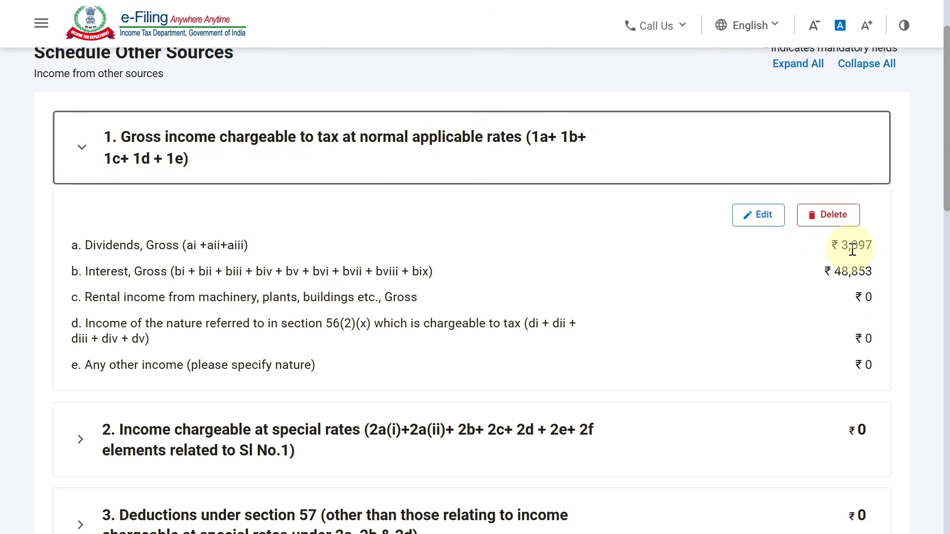
drag(946, 148, 945, 477)
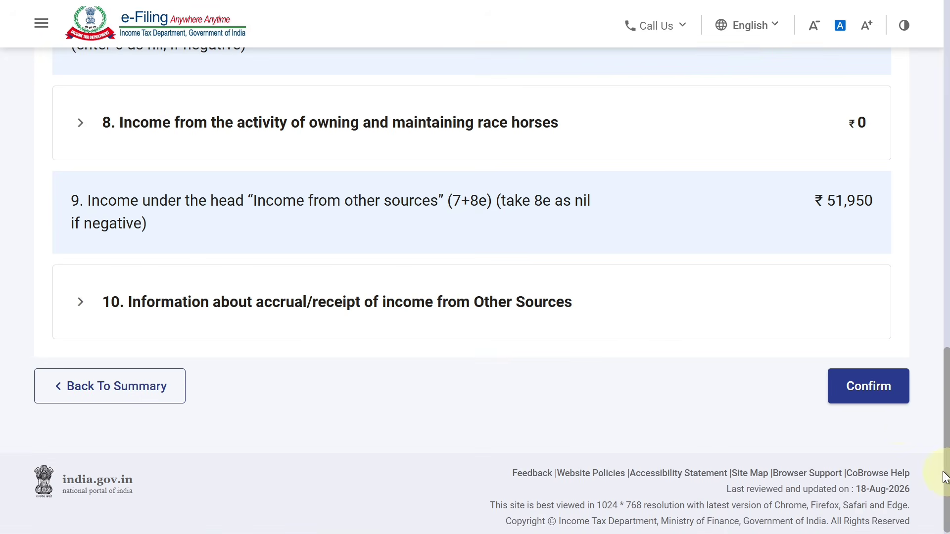
click(877, 396)
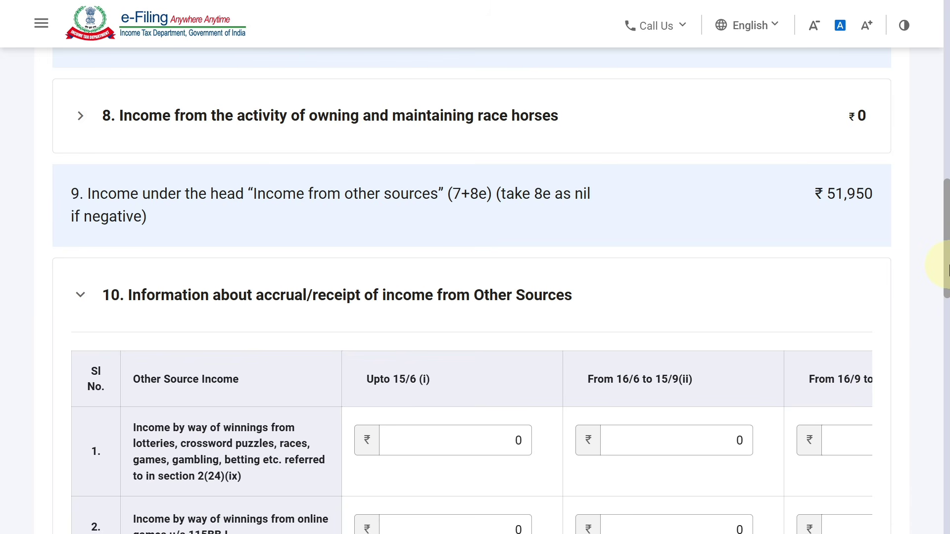
Enter 3097 as the dividend income referred in Sl. No. 1a(i) for Upto 15/6 and confirm Schedule Other Sources.
drag(944, 266, 933, 99)
click(800, 143)
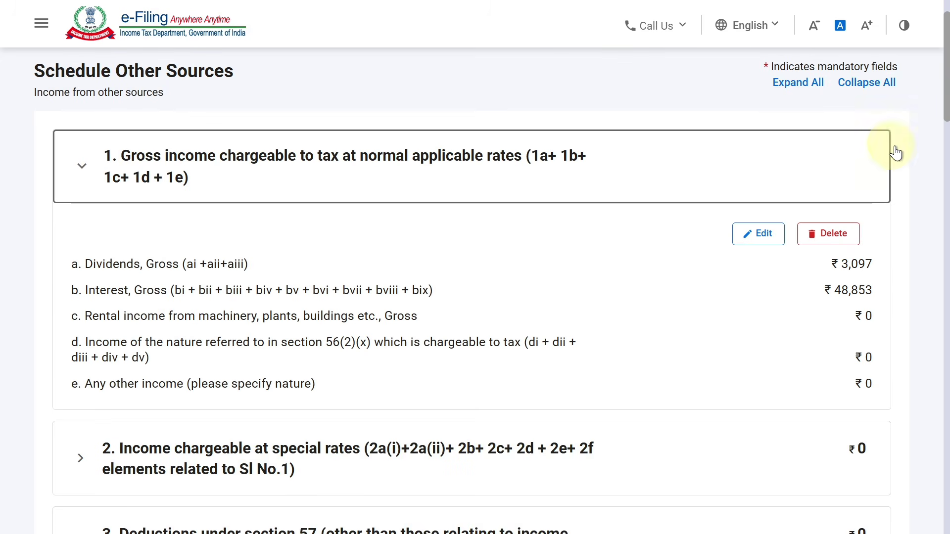
drag(946, 94, 935, 385)
click(481, 108)
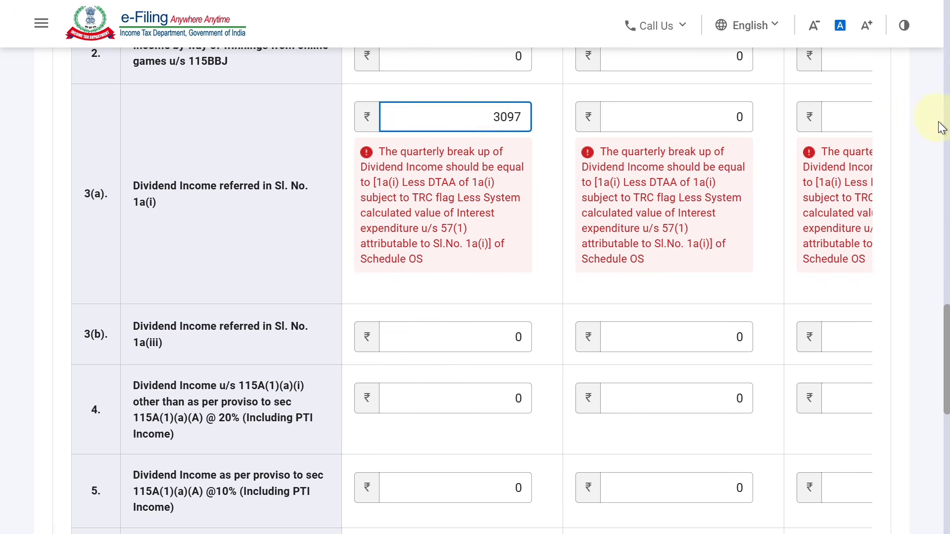
click(938, 142)
drag(945, 360, 944, 426)
scroll(906, 504, down, 6)
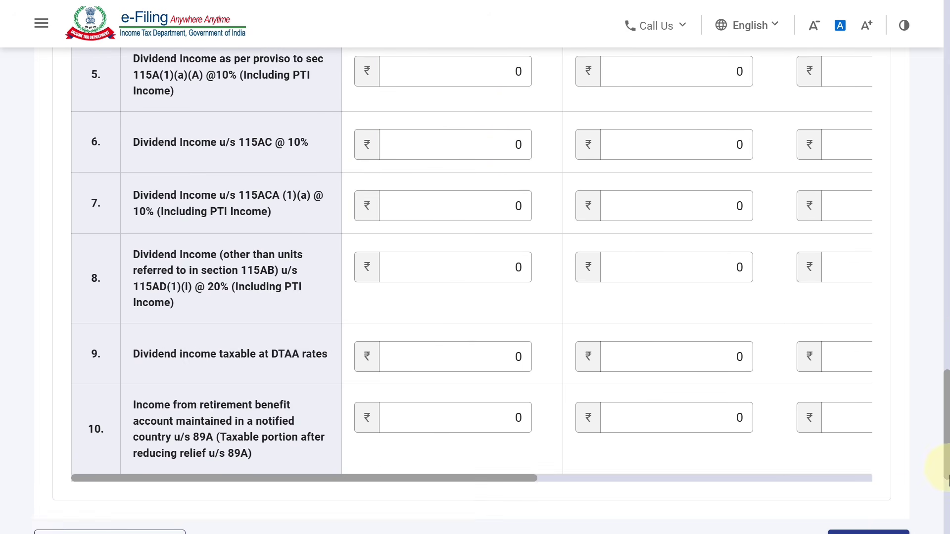
click(867, 385)
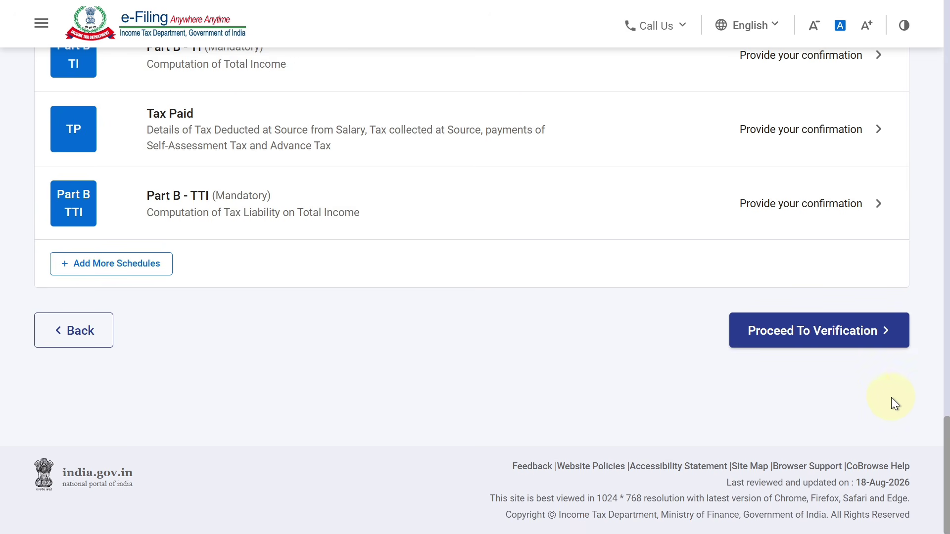
Open Schedule CYLA for the set-off of current year losses and confirm it with its auto-populated details.
drag(949, 437, 939, 187)
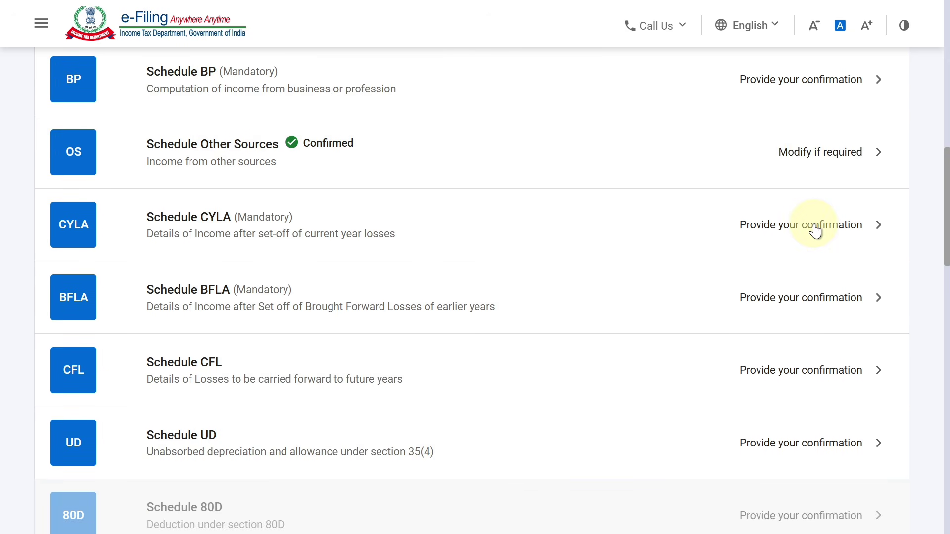
click(510, 231)
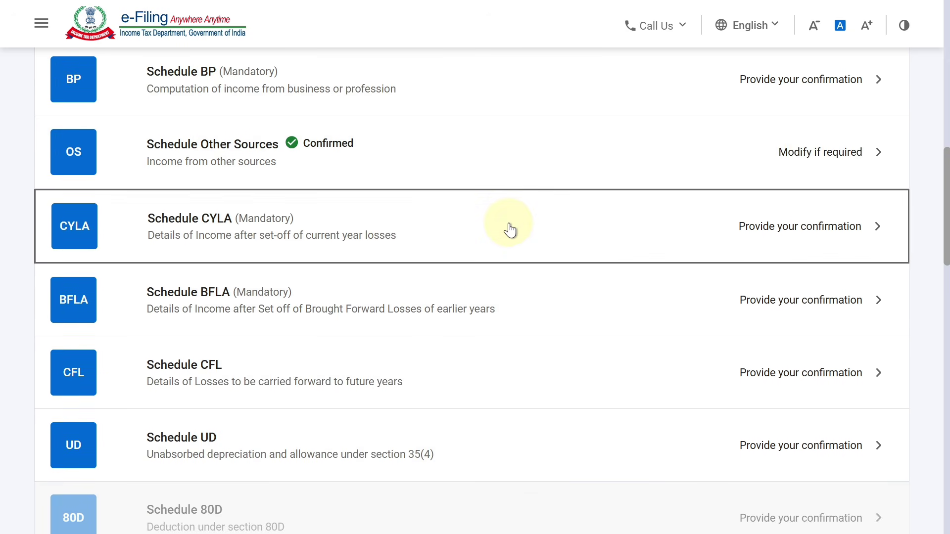
scroll(508, 223, down, 15)
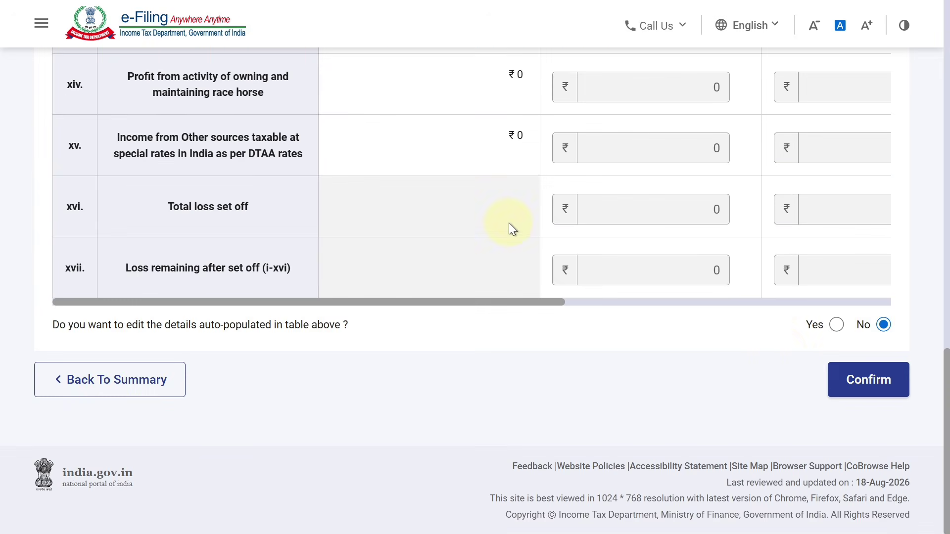
click(885, 392)
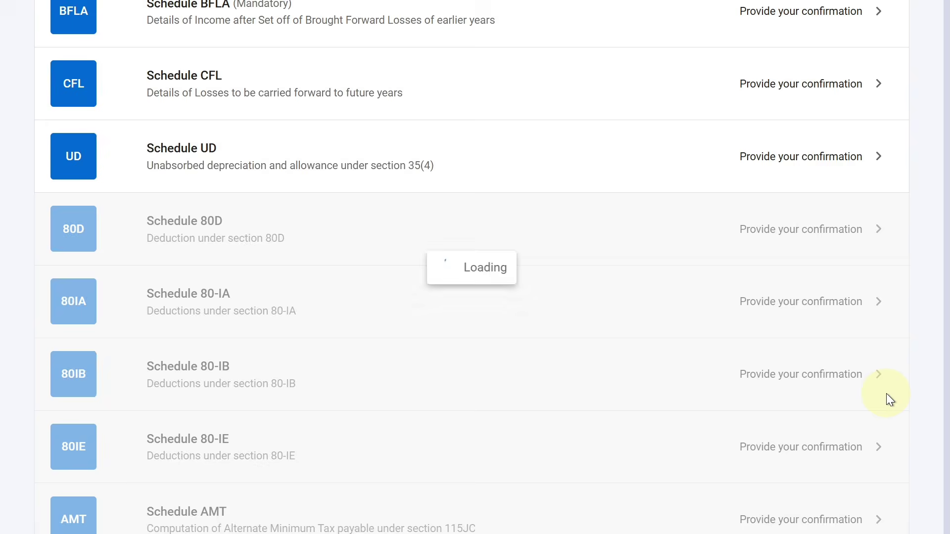
Open Schedule BFLA for brought forward losses of earlier years and confirm it with its auto-populated details.
drag(948, 286, 948, 192)
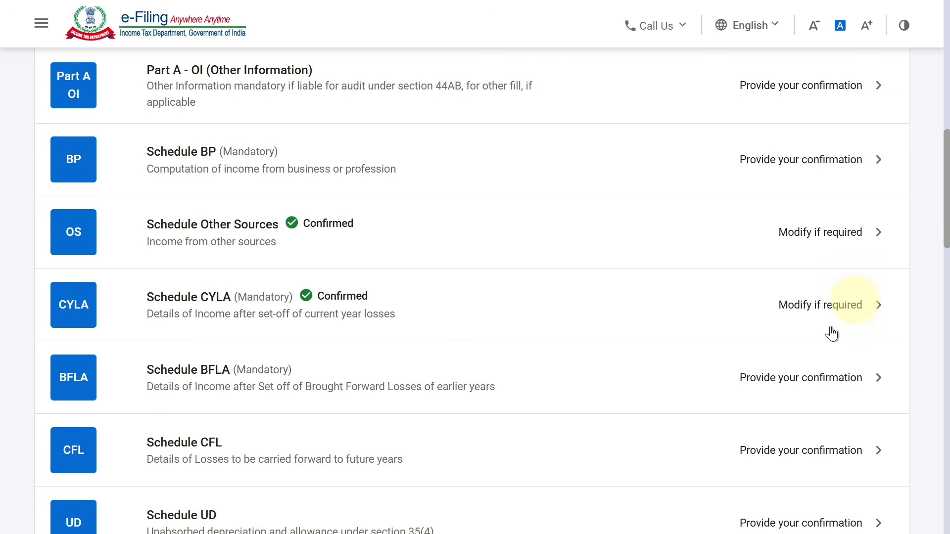
click(248, 380)
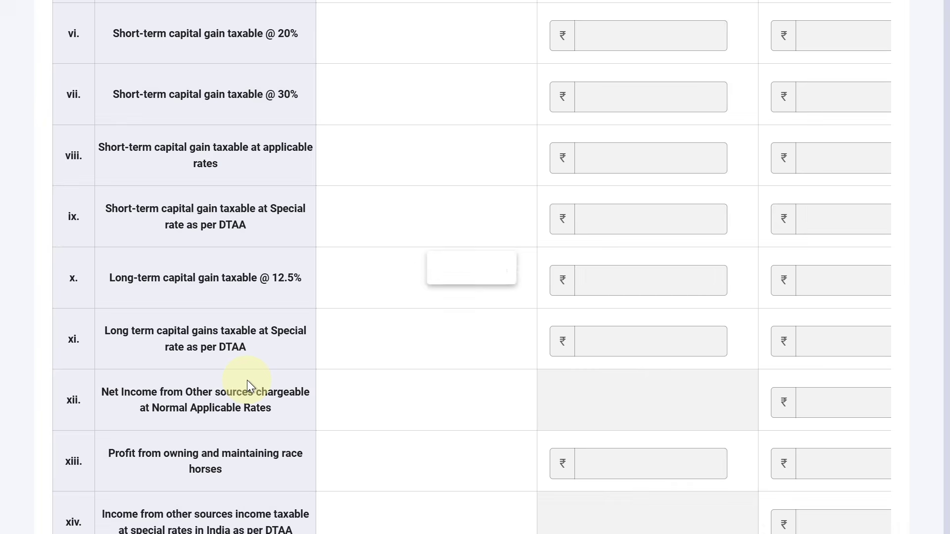
scroll(248, 380, down, 15)
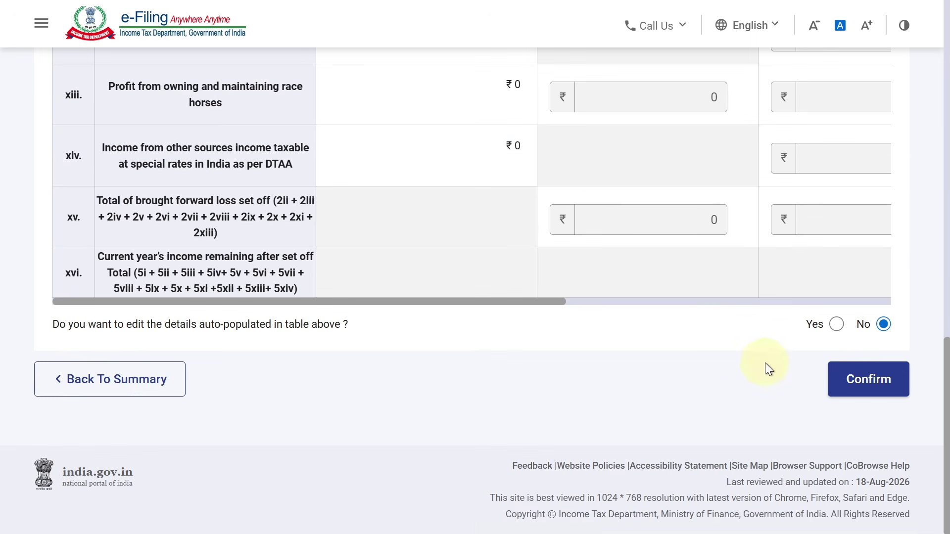
click(877, 385)
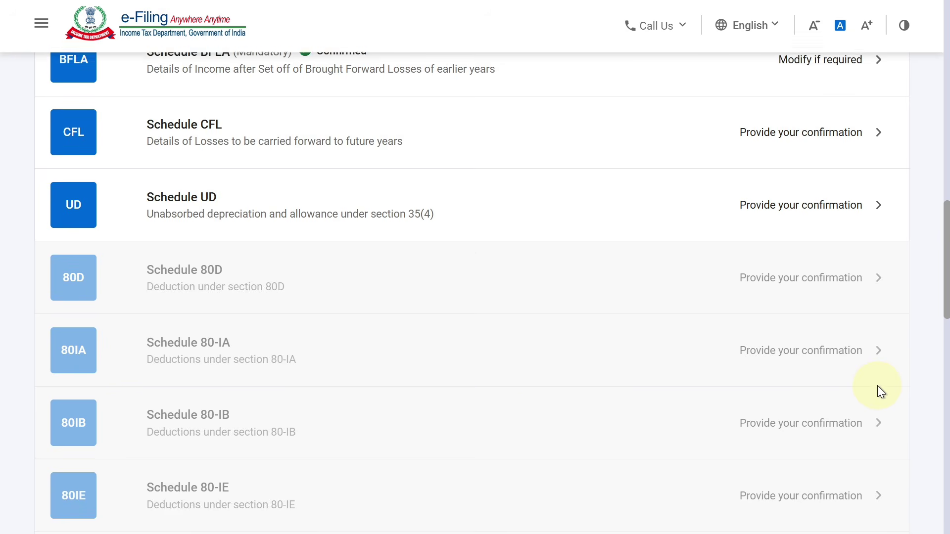
Open Schedule CFL for losses carried forward to future years and confirm it without entering any losses.
scroll(935, 262, up, 3)
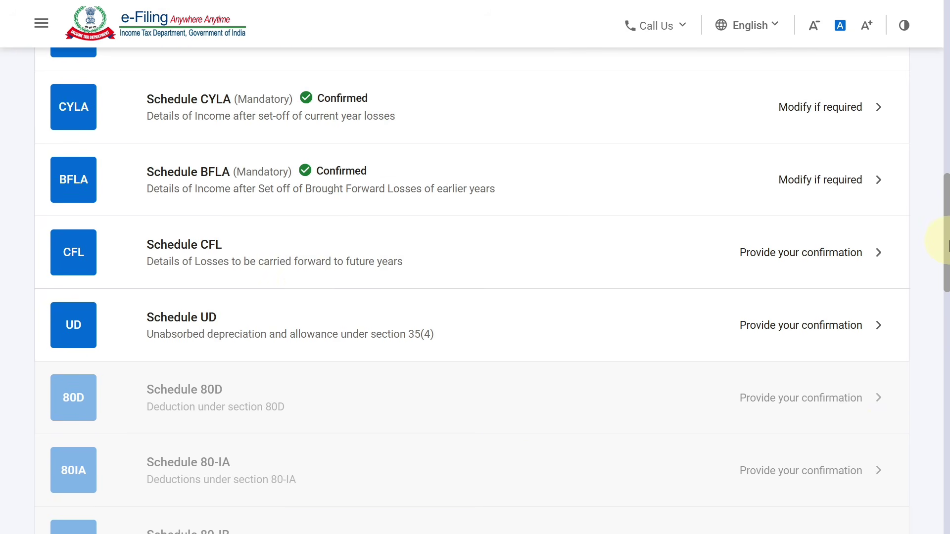
click(313, 251)
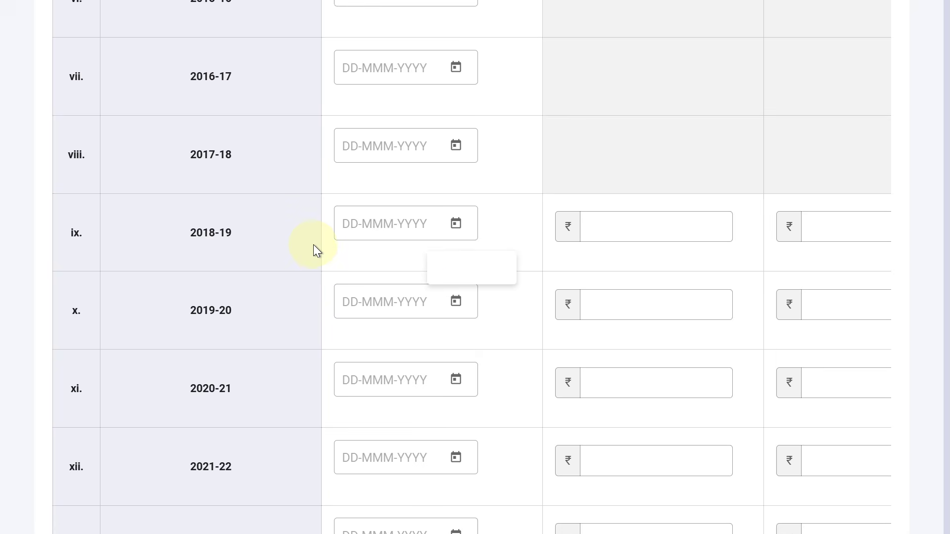
scroll(313, 244, down, 20)
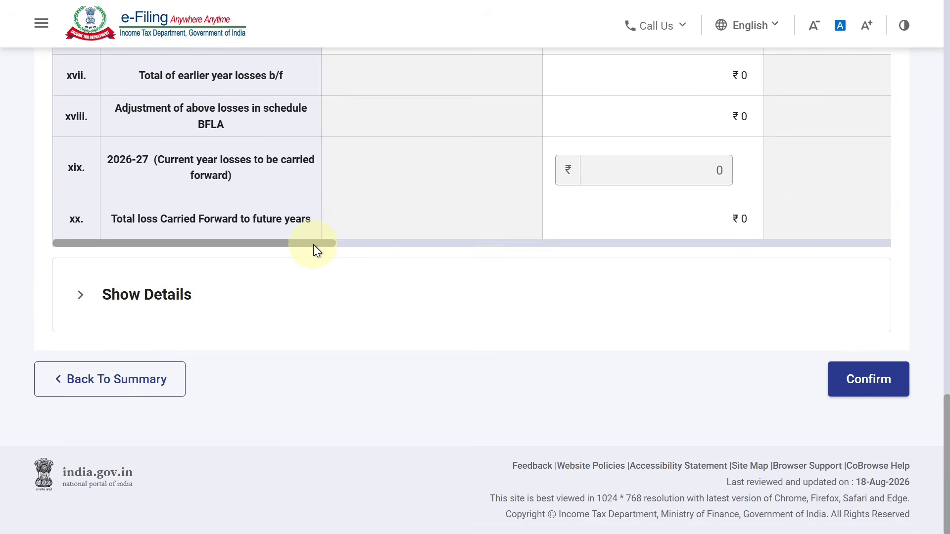
click(863, 383)
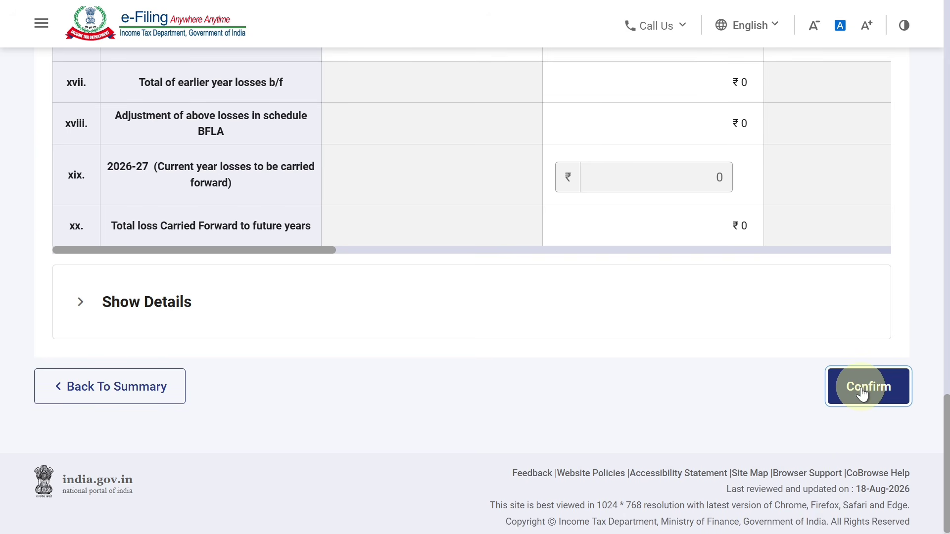
Open Schedule AMTC for the tax credit under section 115JD and confirm it without entering any credit.
scroll(927, 312, down, 5)
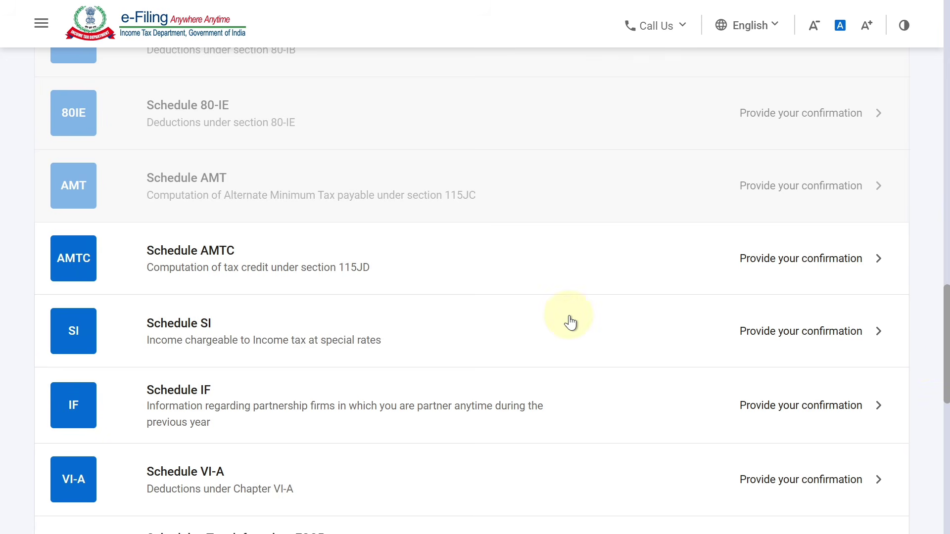
click(562, 269)
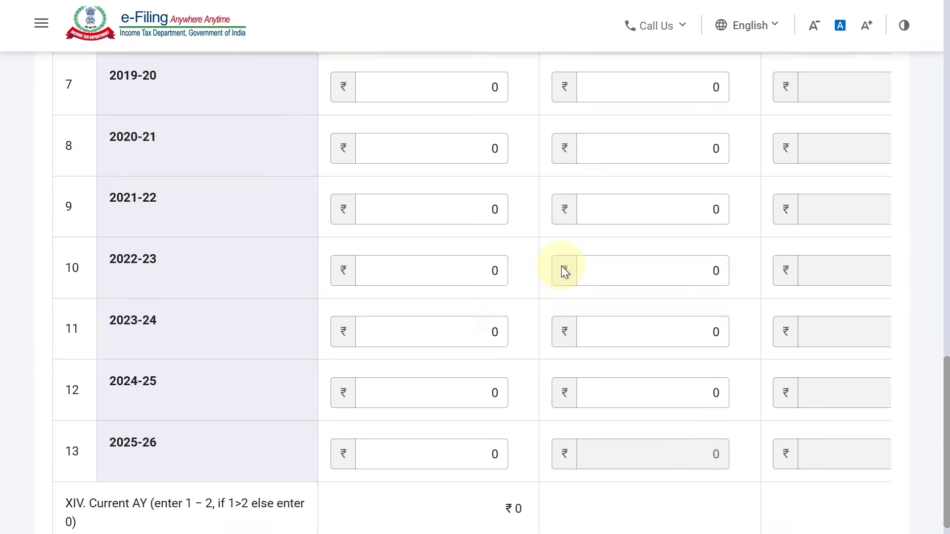
scroll(562, 269, down, 10)
click(866, 391)
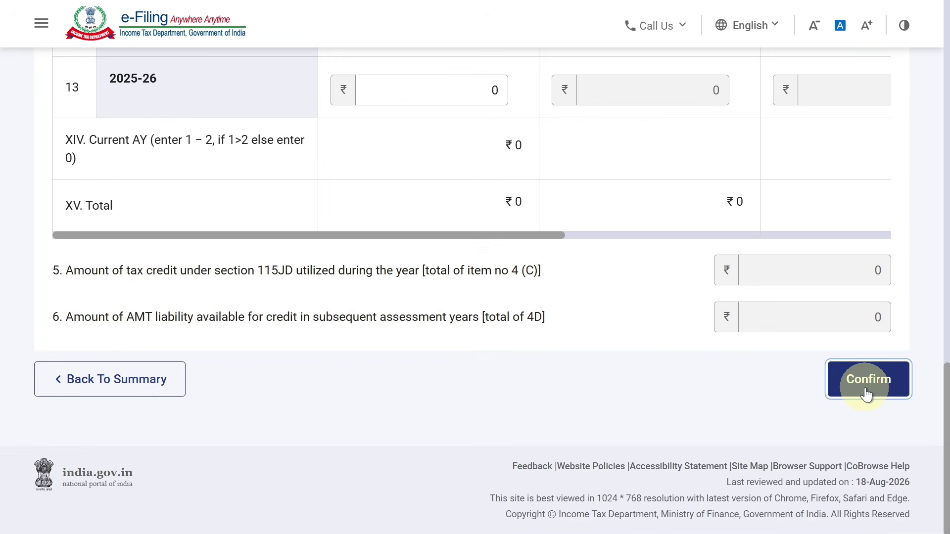
Open Schedule SI for income chargeable at special rates and confirm it as it stands.
drag(946, 302, 935, 333)
click(393, 274)
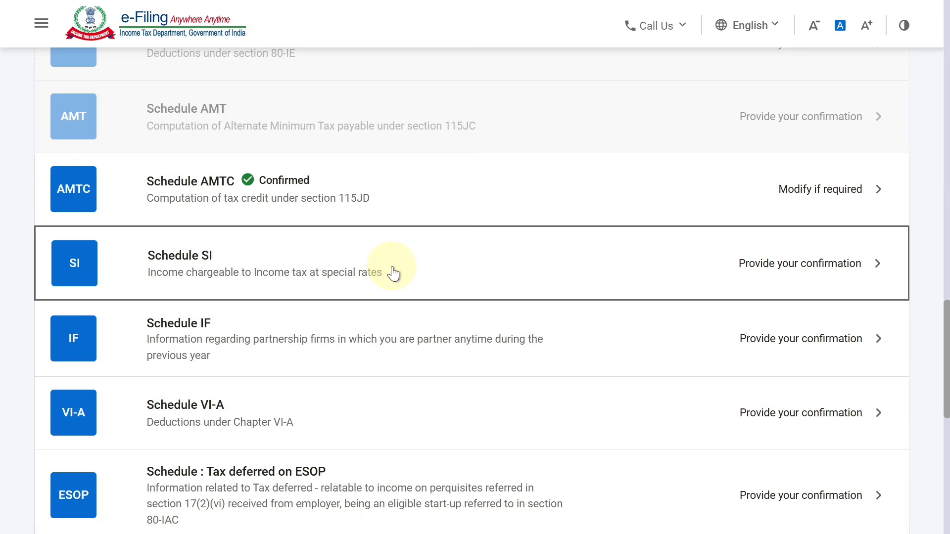
click(393, 272)
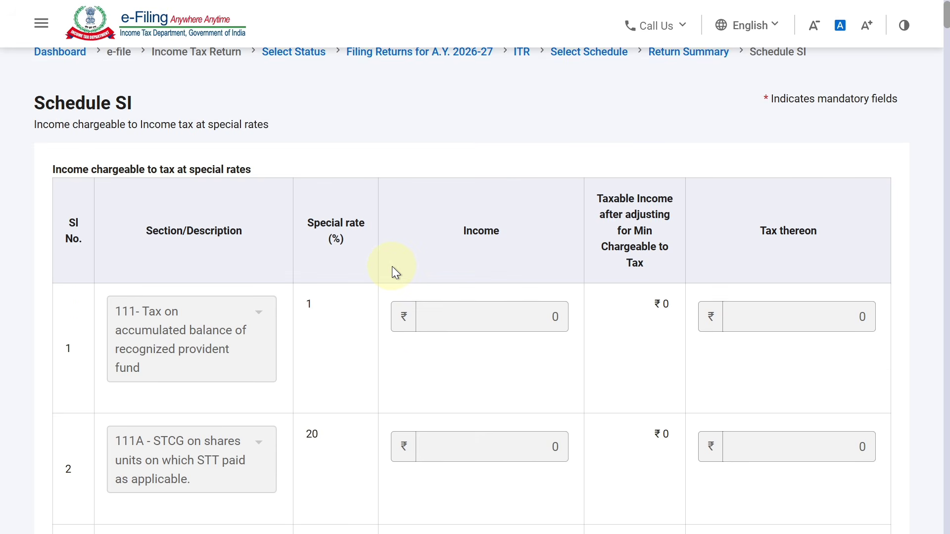
key(End)
click(839, 384)
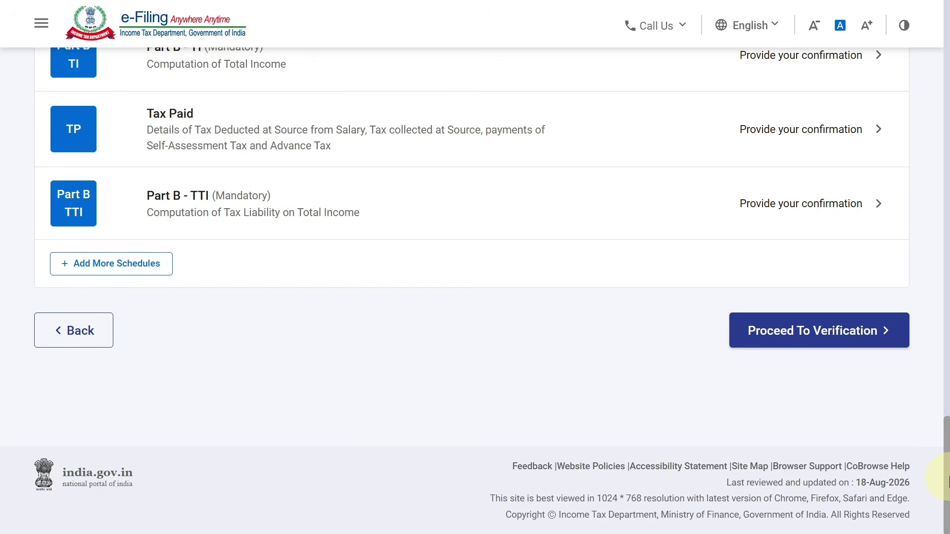
Add a partnership firm entry in Schedule IF with AHUJA ENTERPRISES as the firm name and fill in the firm's PAN.
drag(949, 476, 949, 377)
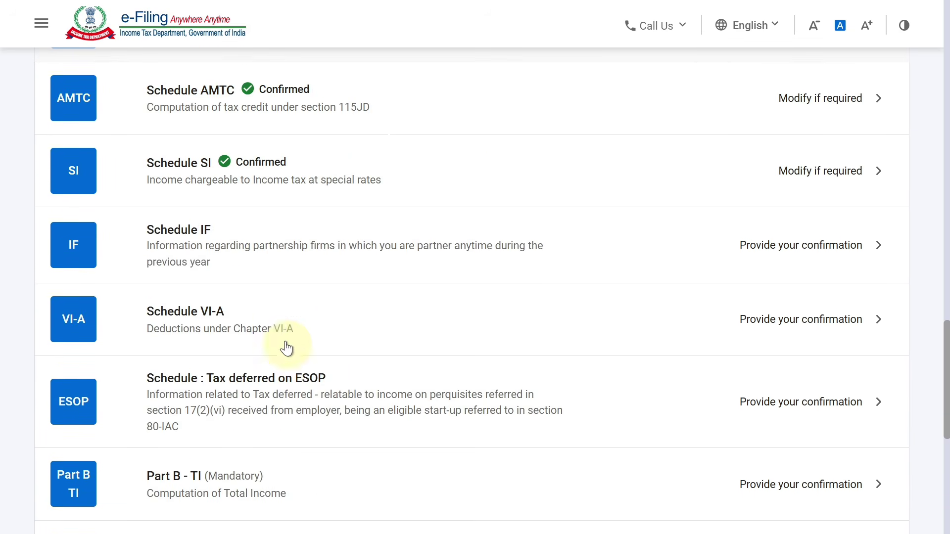
click(263, 260)
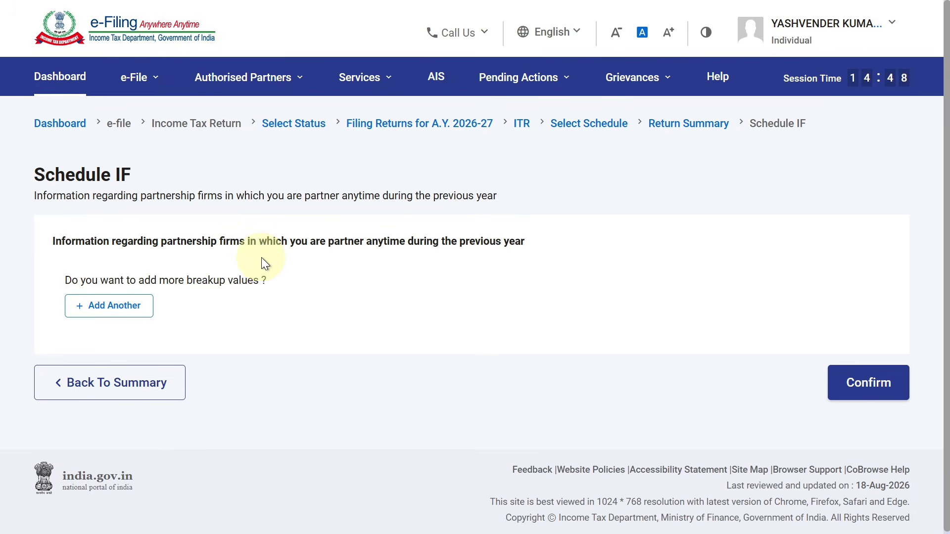
click(128, 302)
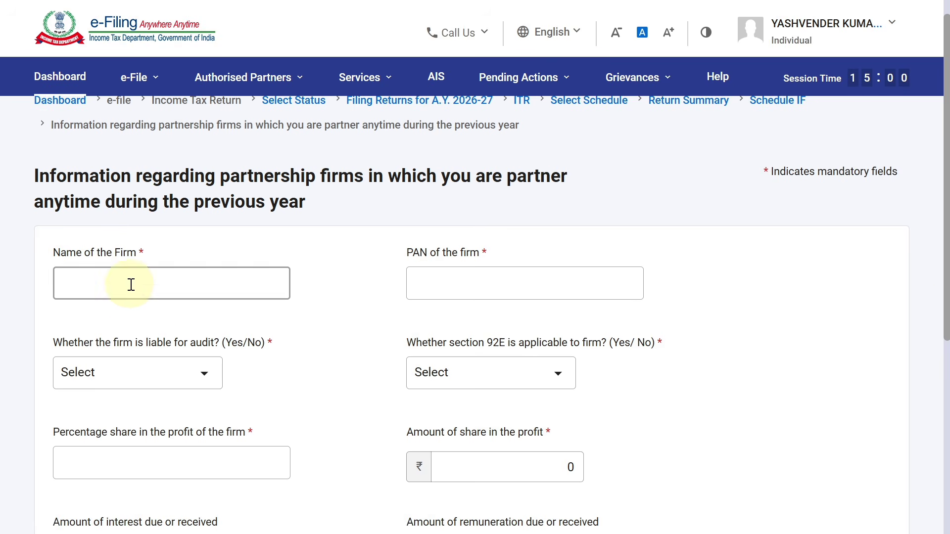
key(ctrl+minus)
click(179, 176)
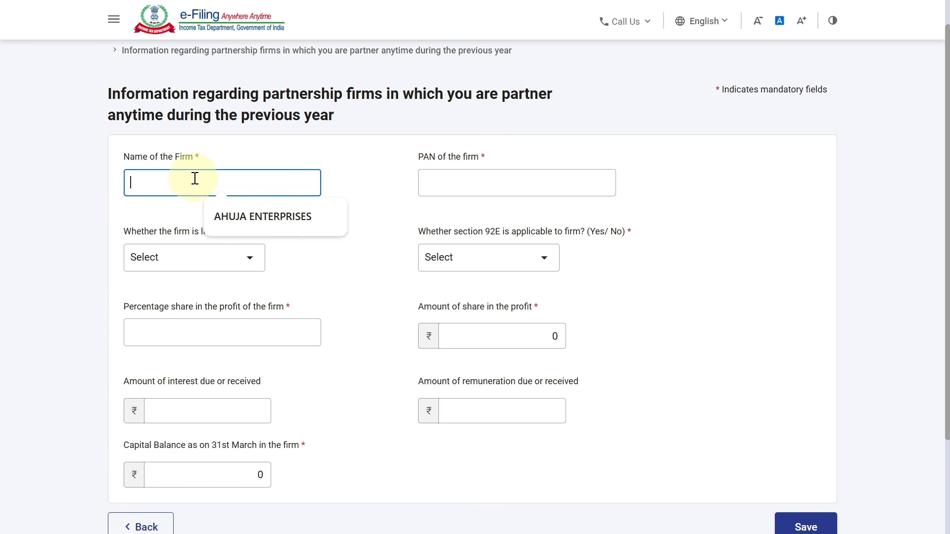
click(245, 217)
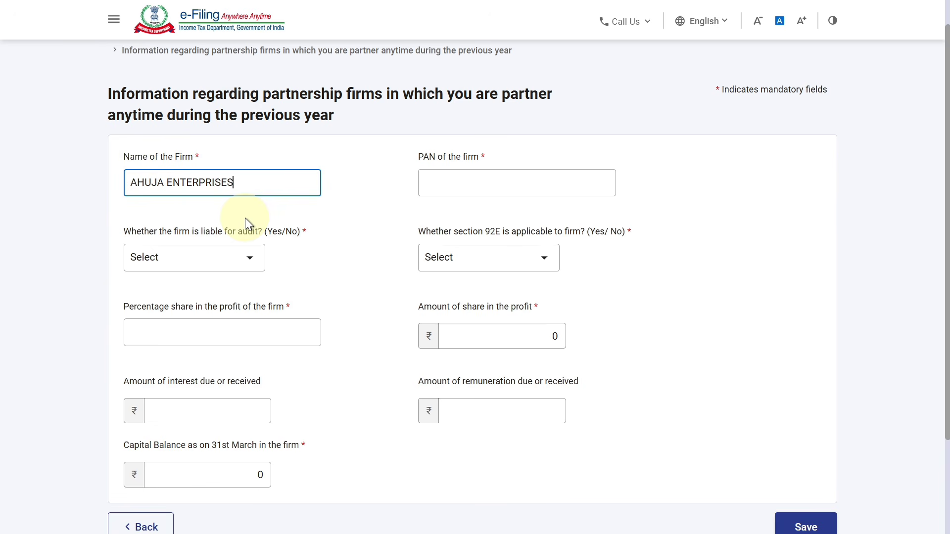
click(460, 194)
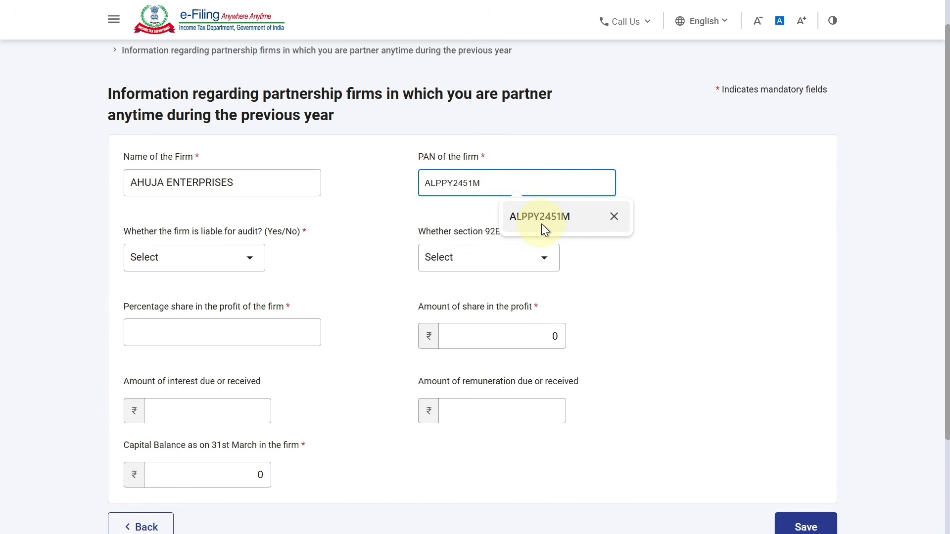
click(545, 218)
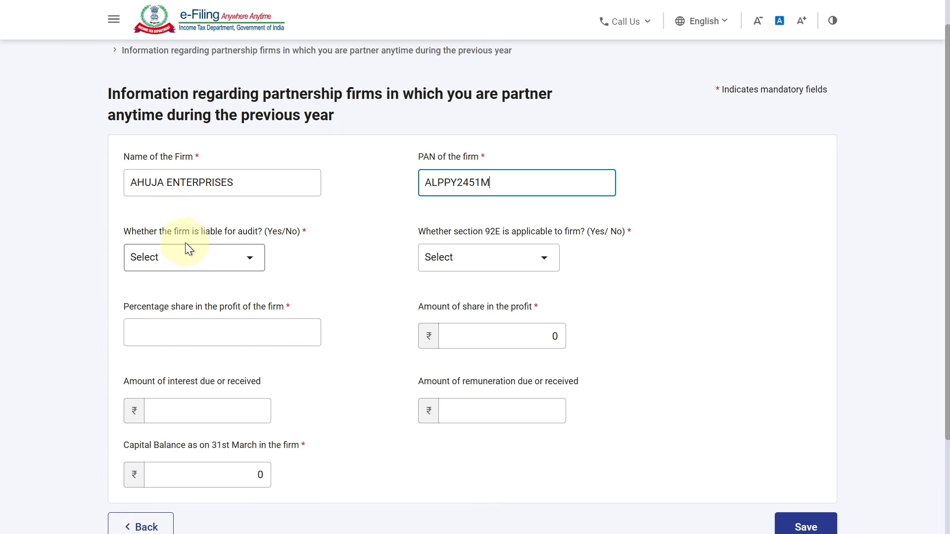
Set the firm's audit liability to Yes, section 92E applicability to No and the percentage share in the profit to 50.
click(216, 266)
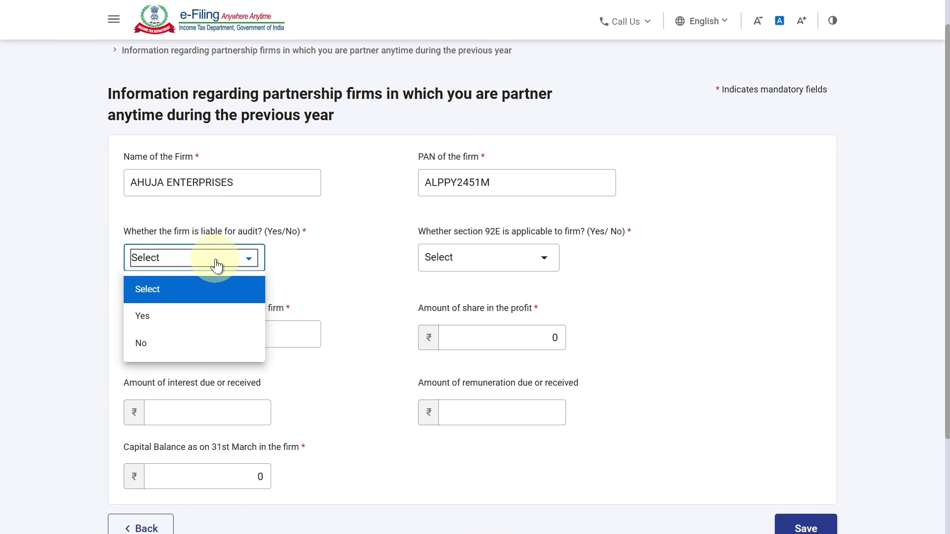
click(198, 316)
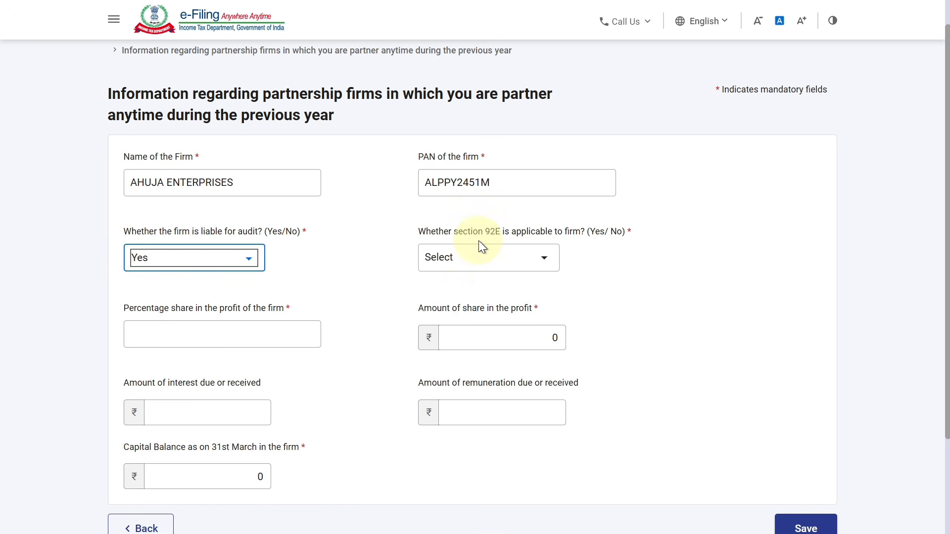
click(528, 249)
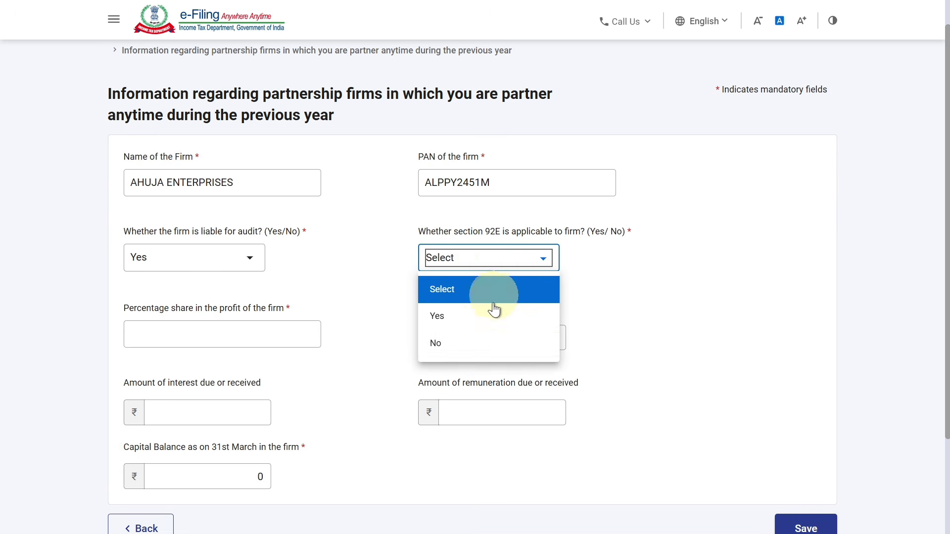
click(478, 353)
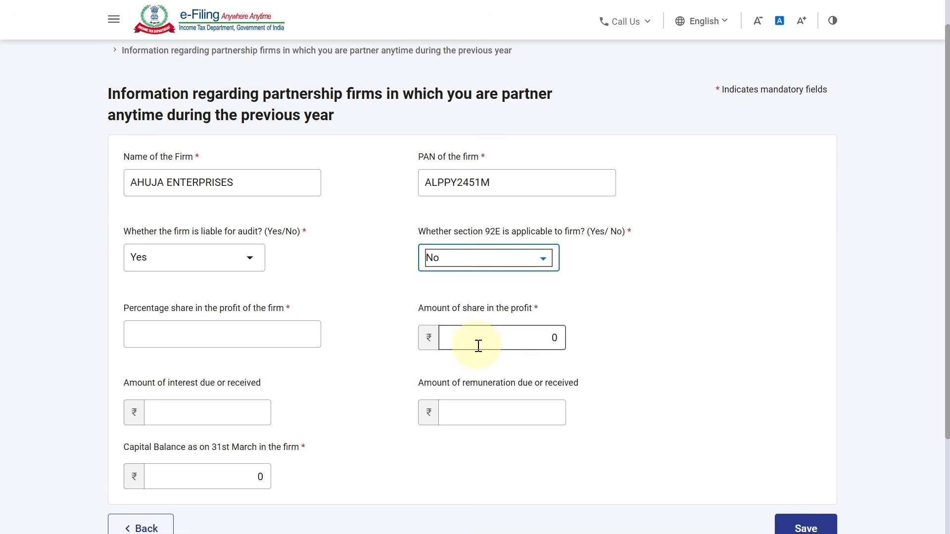
click(241, 338)
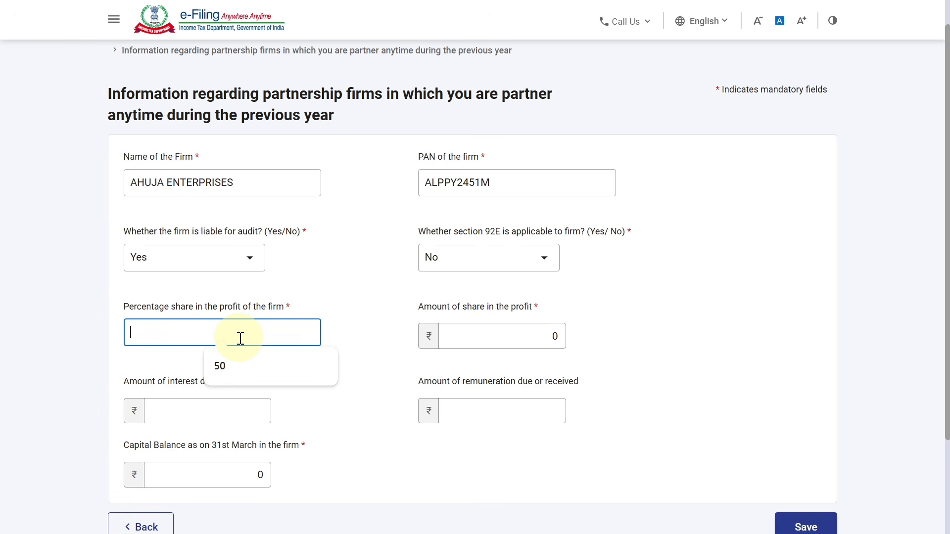
click(238, 360)
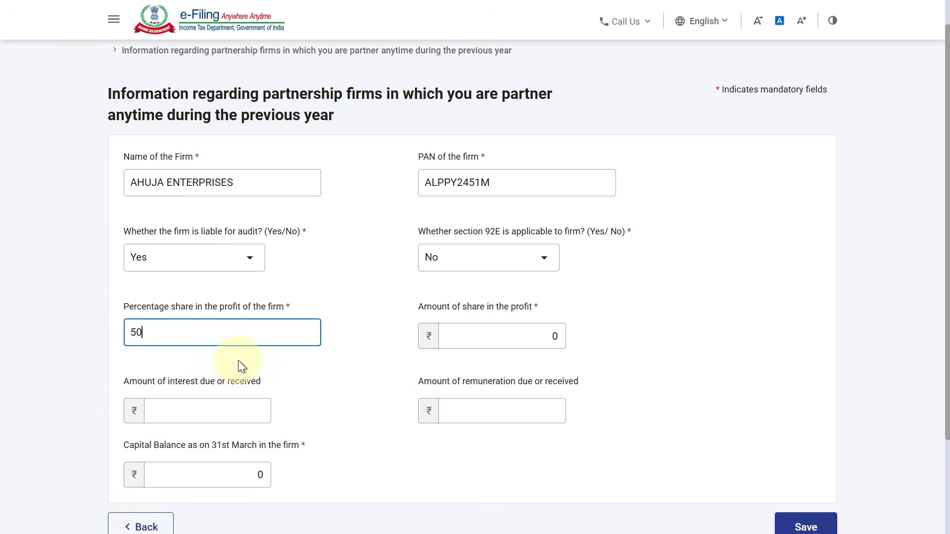
Set the firm's amount of share in the profit to 150000 and the interest due or received to 50000.
click(503, 338)
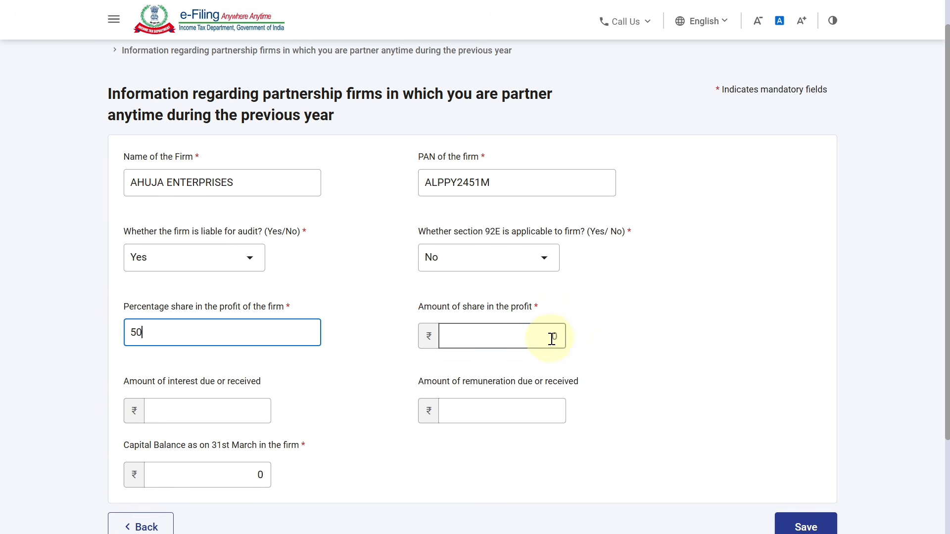
key(BackSpace)
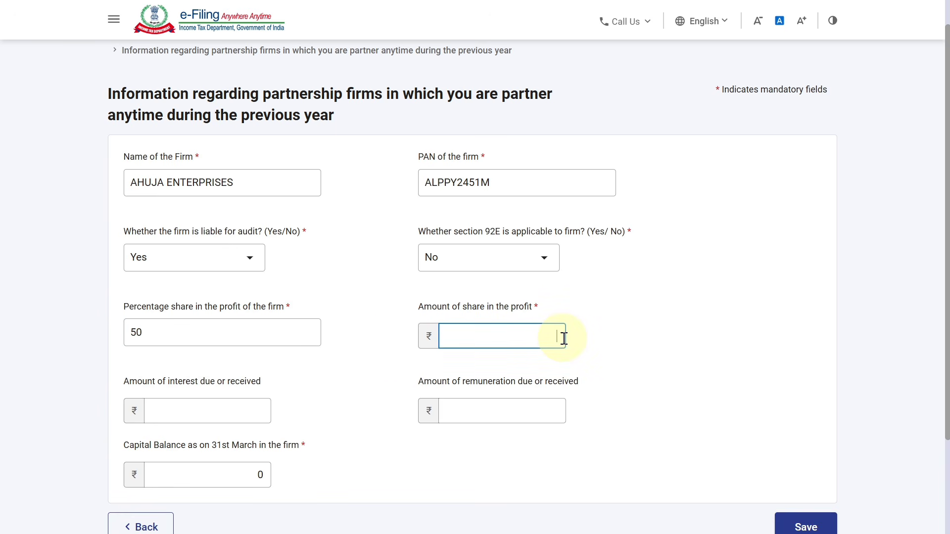
text(150000)
click(628, 307)
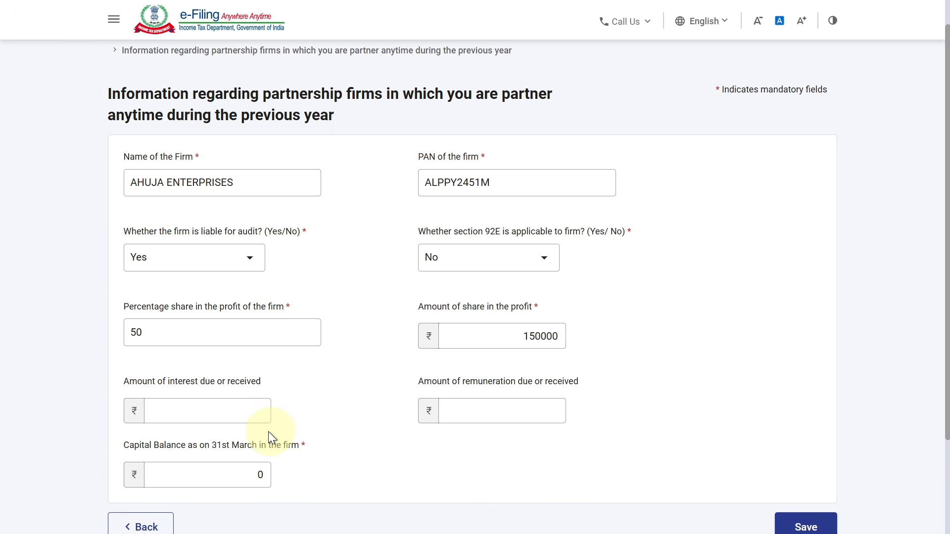
click(242, 422)
click(242, 422)
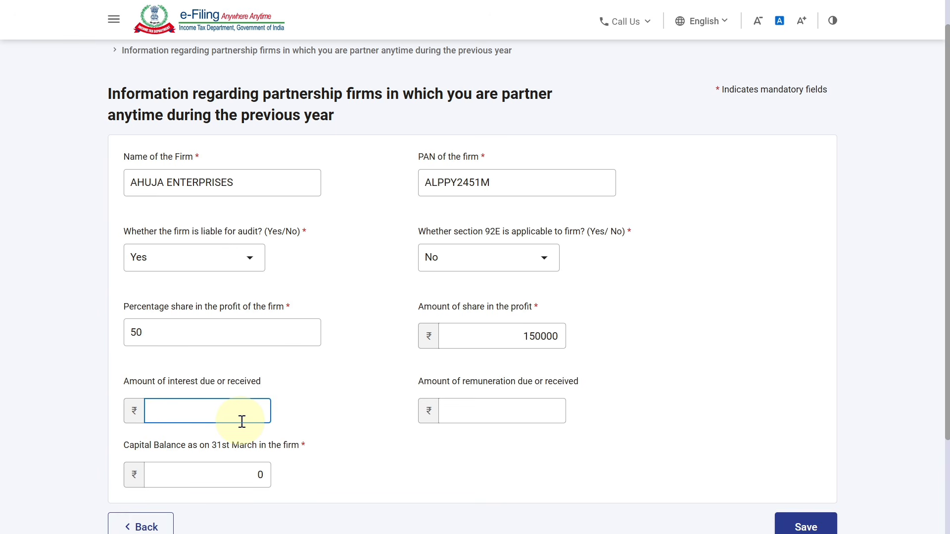
text(50000)
Set the firm's remuneration due or received to 250000 and the capital balance as on 31st March to 1020500.
click(475, 412)
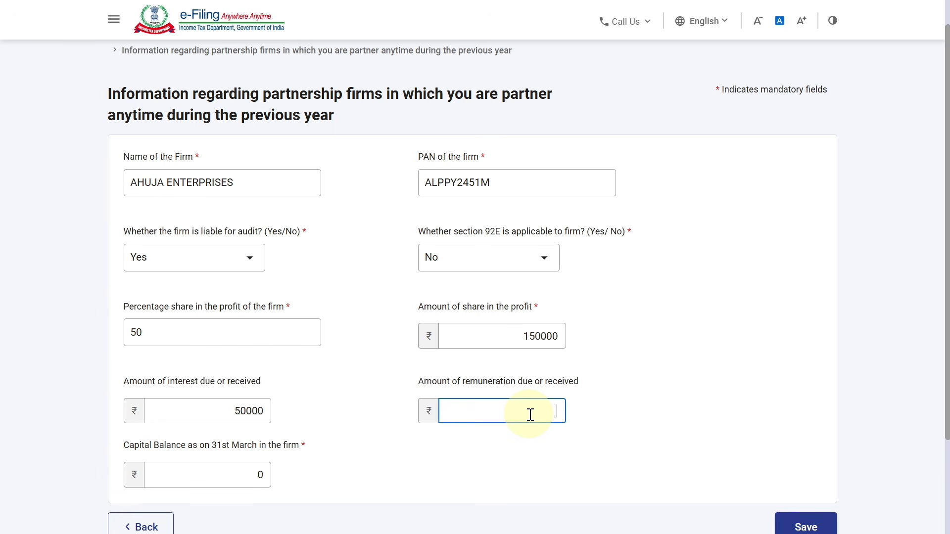
text(250000)
click(729, 354)
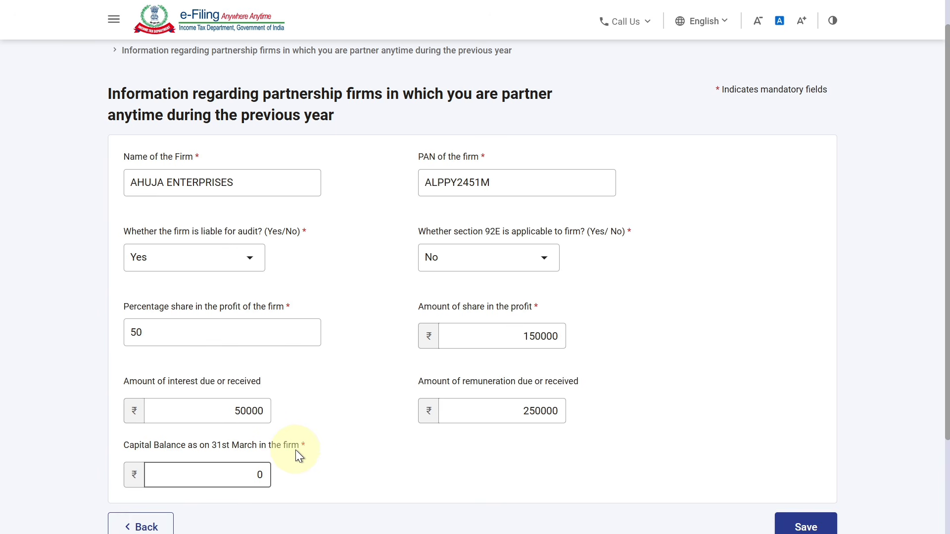
click(266, 476)
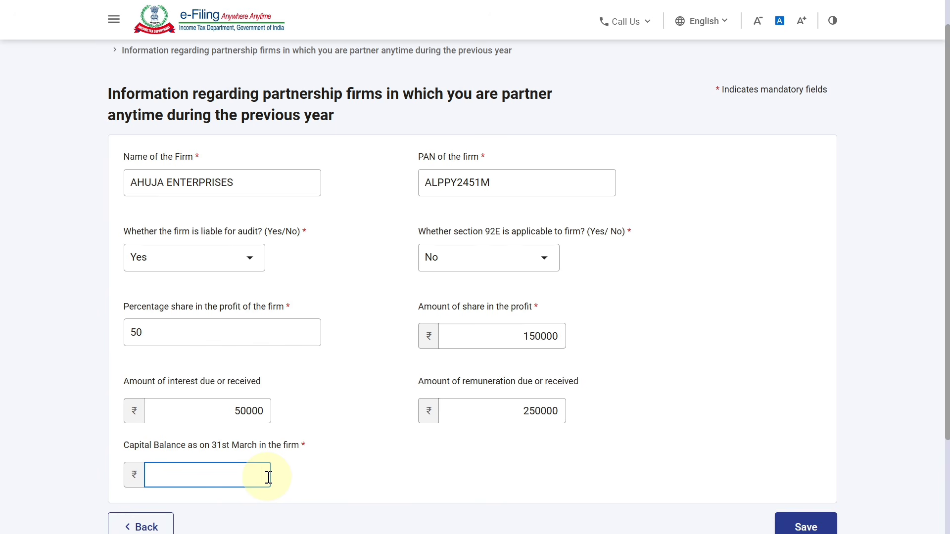
text(1020500)
Save the partnership firm entry and confirm Schedule IF.
scroll(946, 277, down, 1)
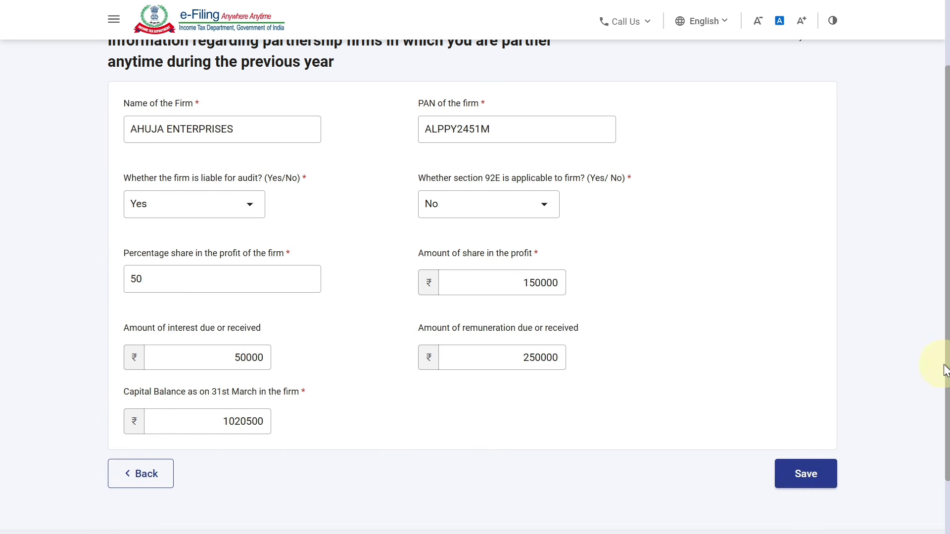
click(810, 490)
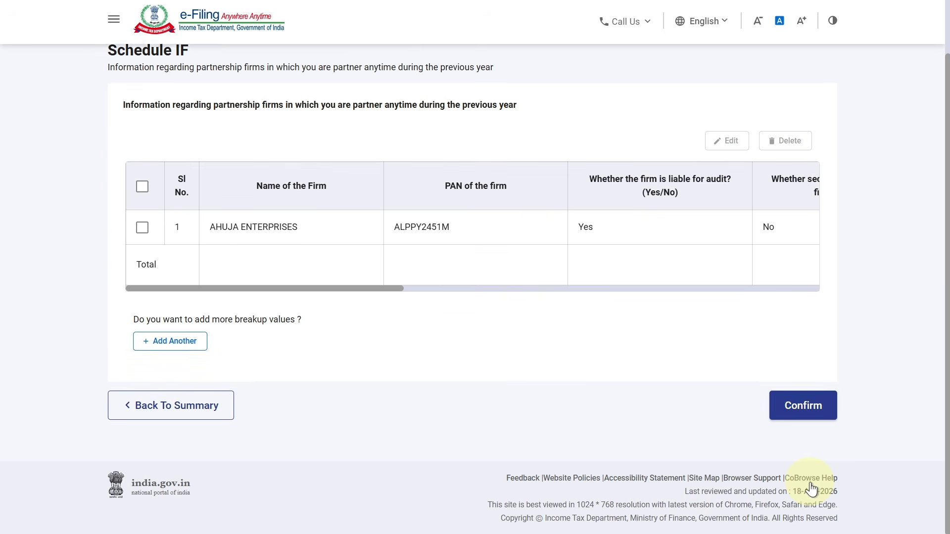
click(809, 407)
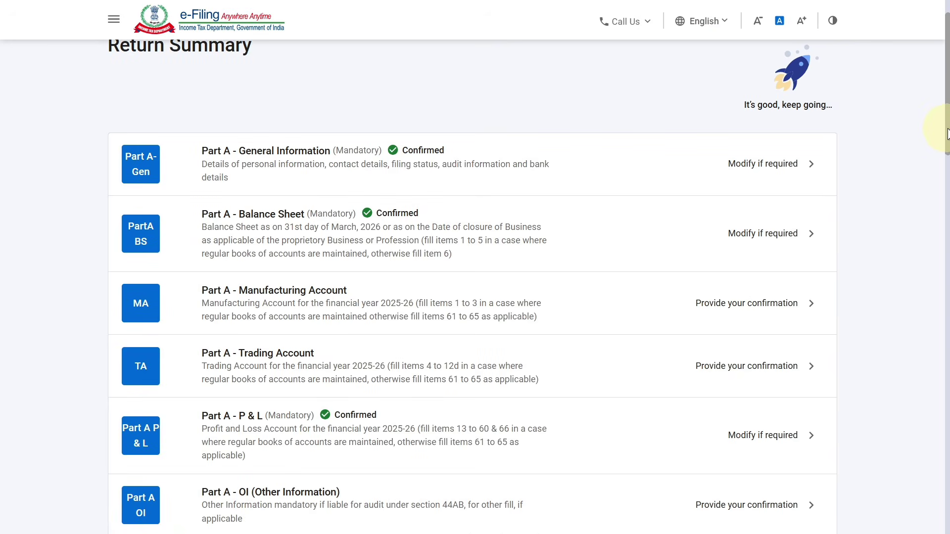
Open Part B - TI for the computation of total income and confirm it as it stands.
scroll(944, 159, down, 2)
drag(945, 159, 904, 456)
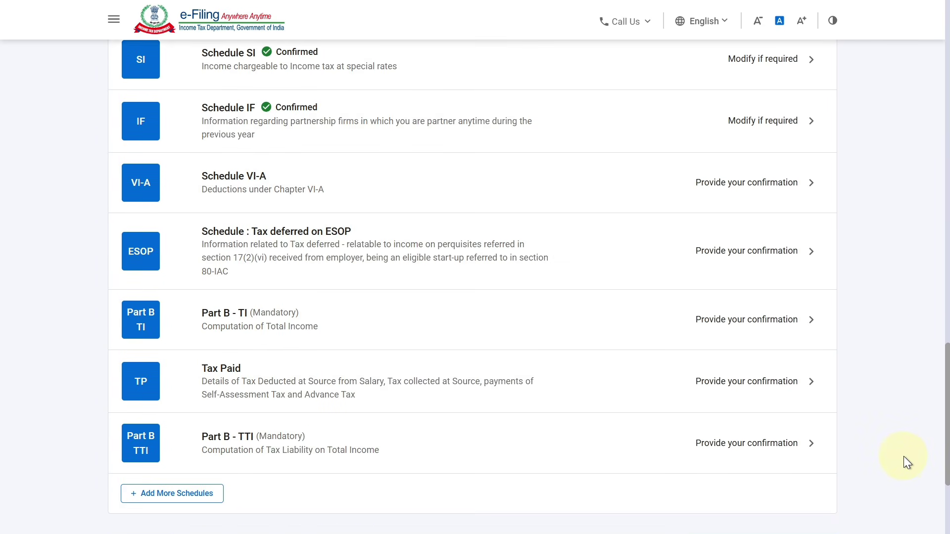
click(260, 318)
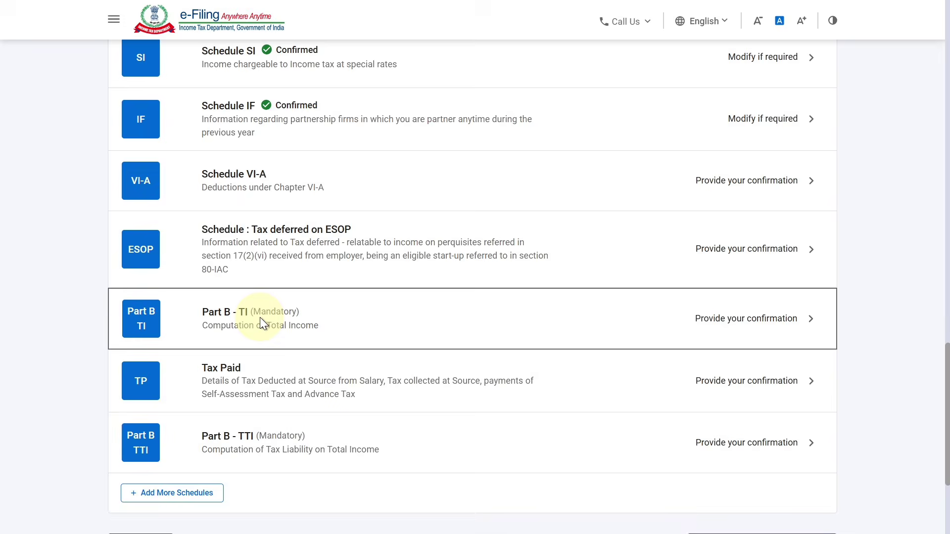
scroll(263, 325, down, 10)
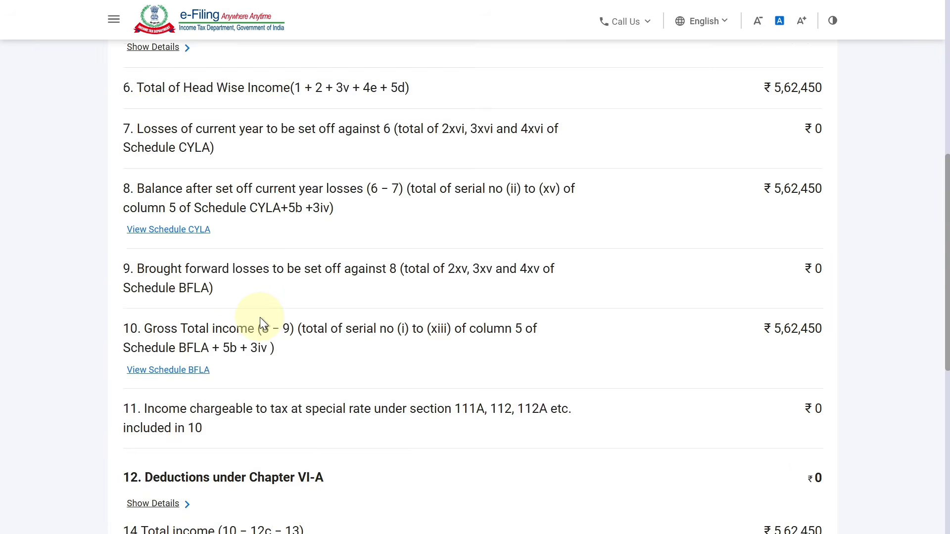
click(823, 407)
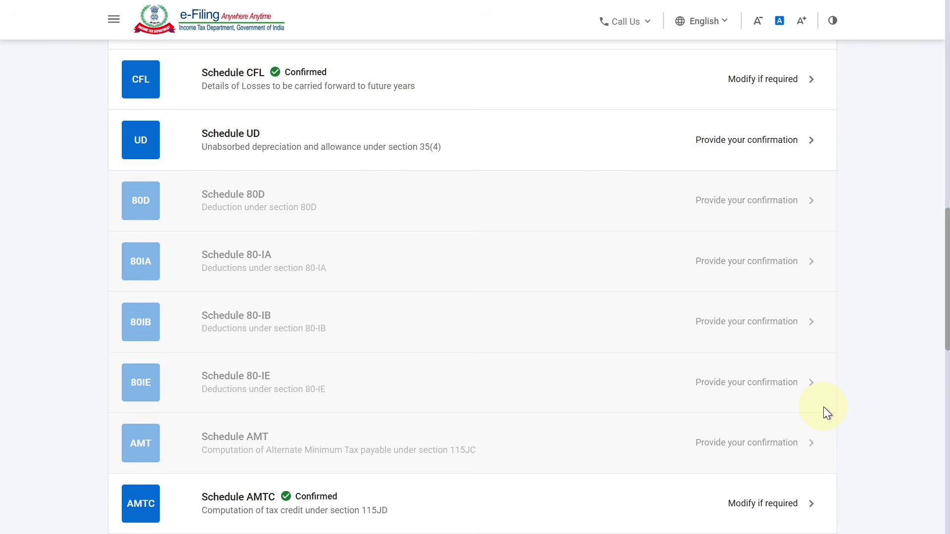
Open the Tax Paid schedule and confirm it without adding any TDS, TCS, advance tax or self-assessment tax entries.
drag(946, 297, 939, 450)
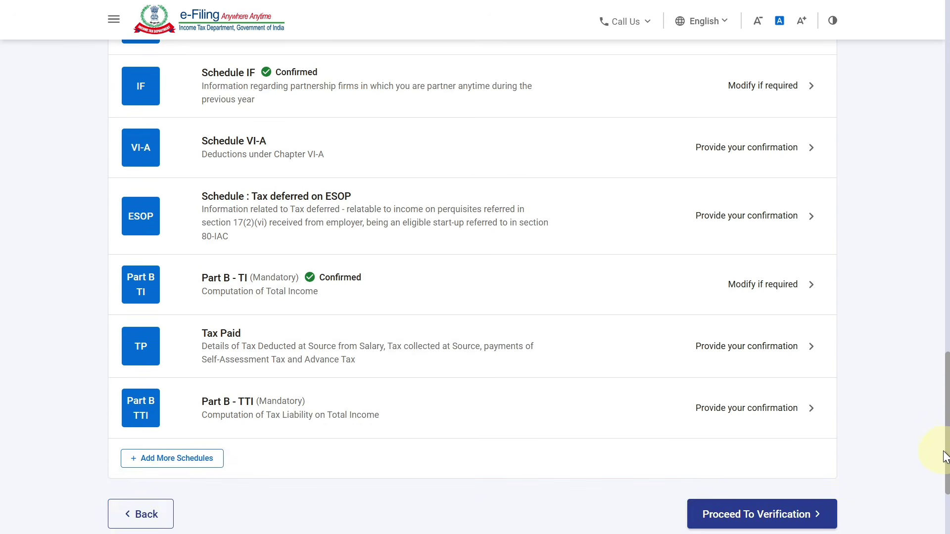
click(762, 357)
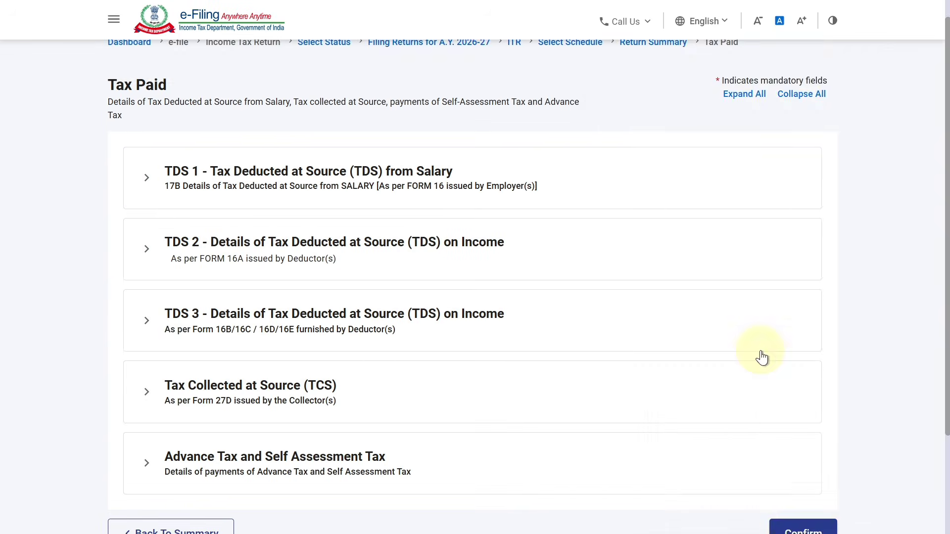
scroll(760, 354, down, 1)
right_click(836, 479)
key(Escape)
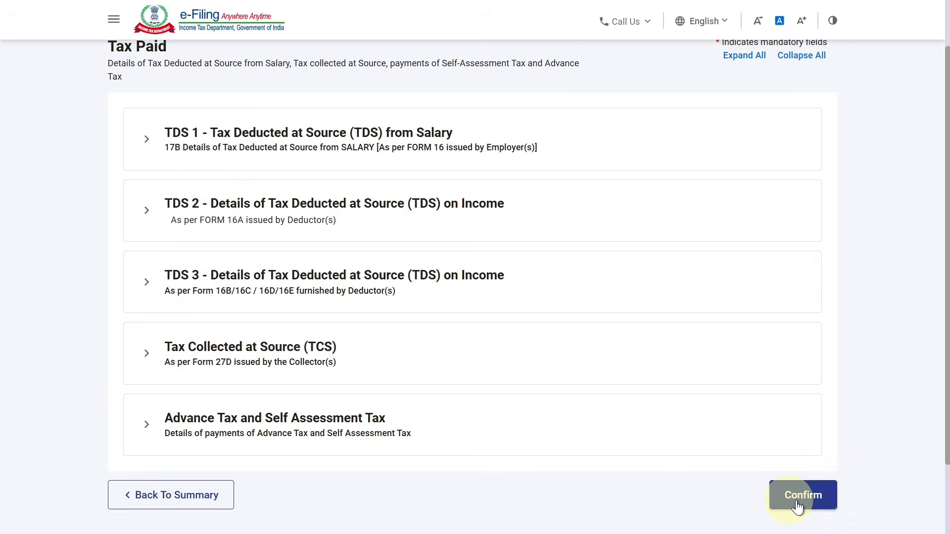
click(815, 495)
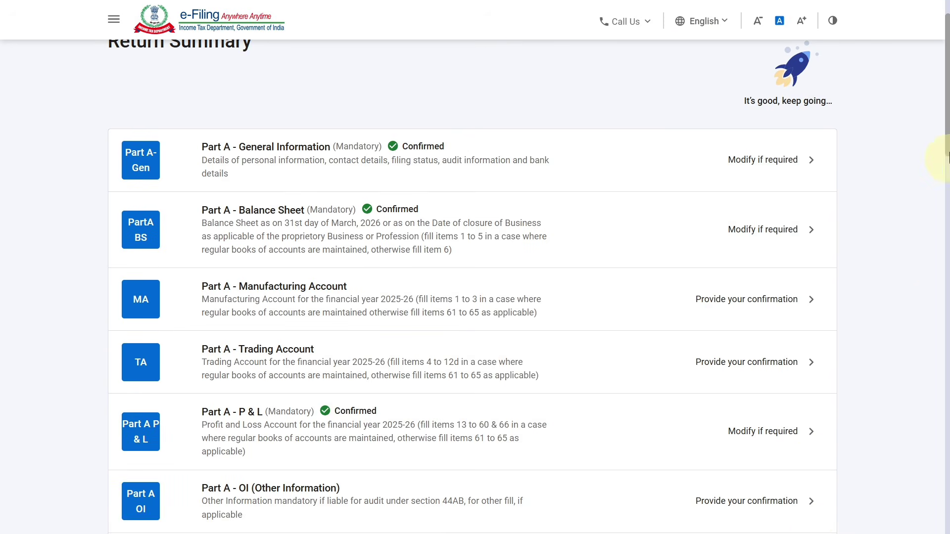
Open Schedule BP and start editing section A, income from business or profession other than speculative and specified business.
drag(946, 113, 938, 197)
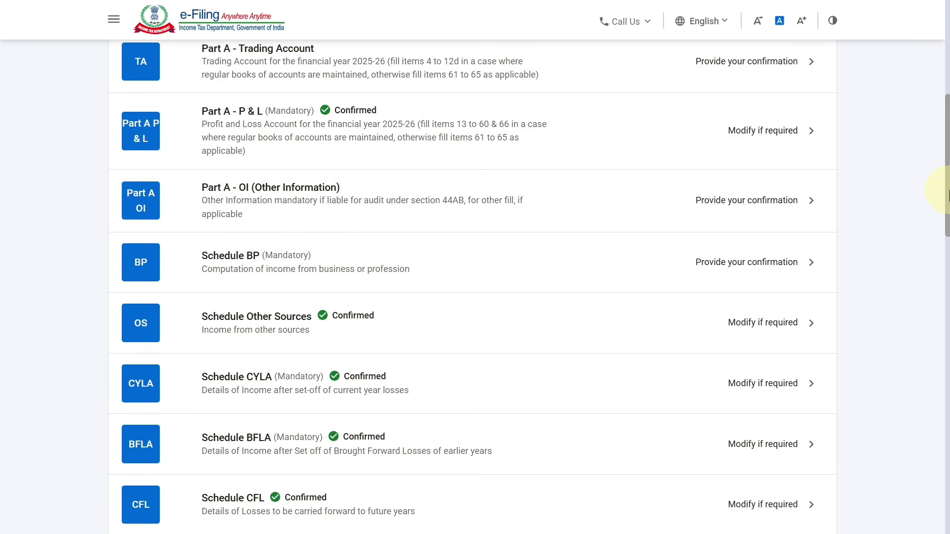
drag(948, 186, 949, 182)
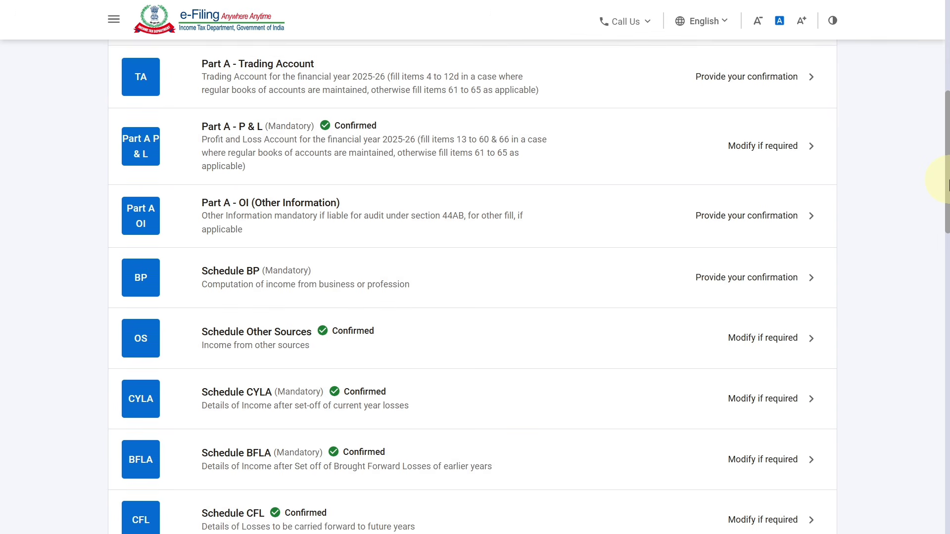
click(279, 282)
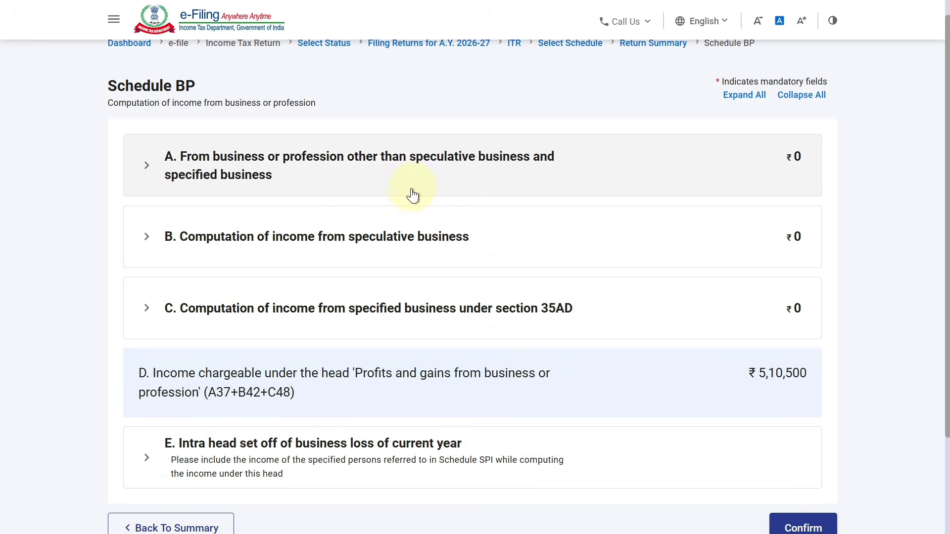
click(373, 186)
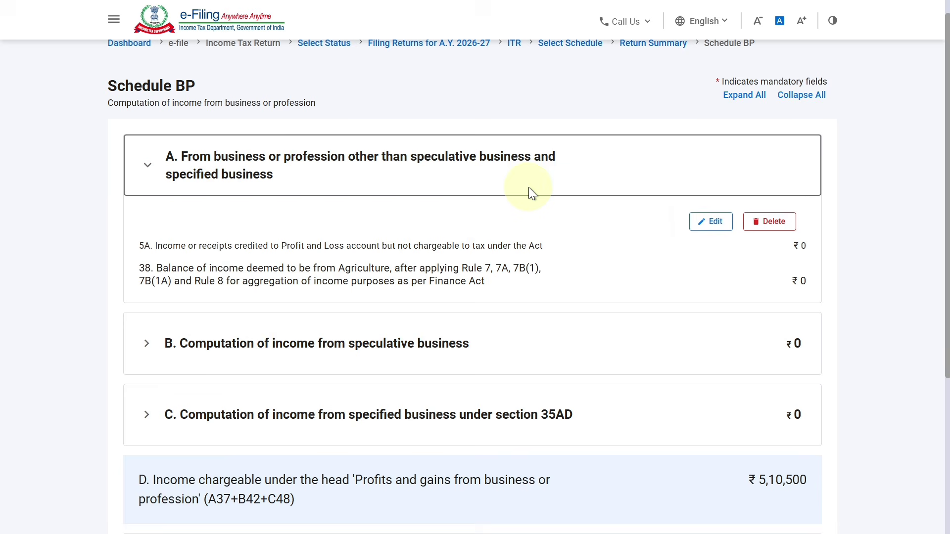
click(710, 222)
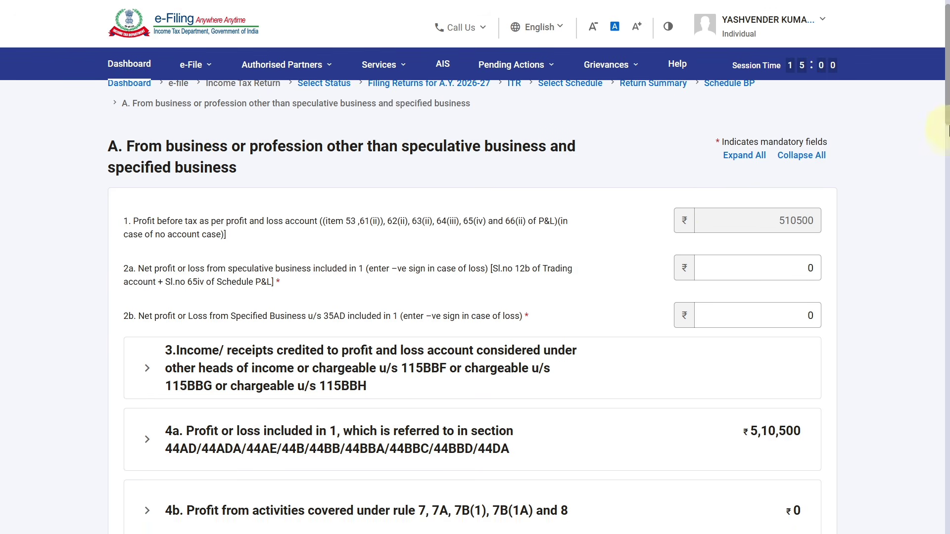
Expand item 24, other income not included in the profit and loss account, and set the salary to 250000.
scroll(947, 158, down, 5)
drag(947, 159, 946, 391)
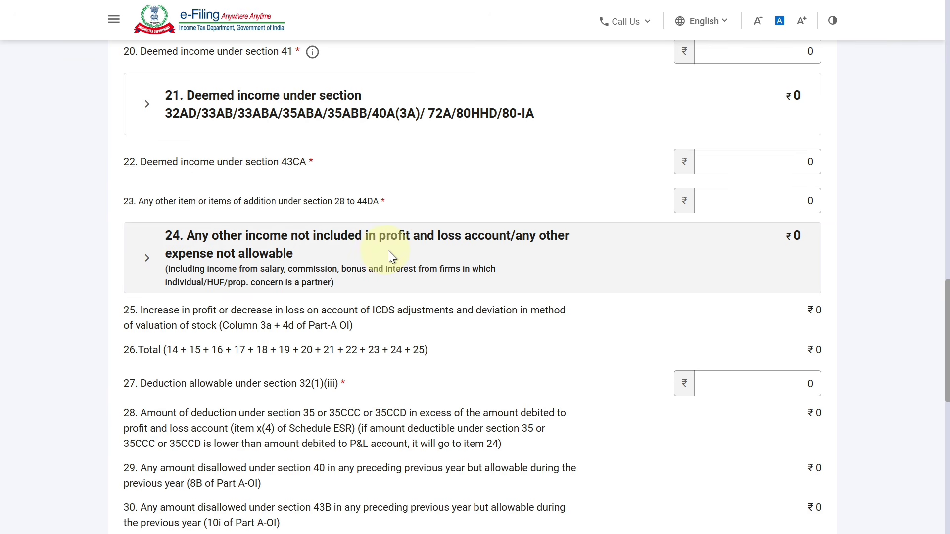
click(549, 250)
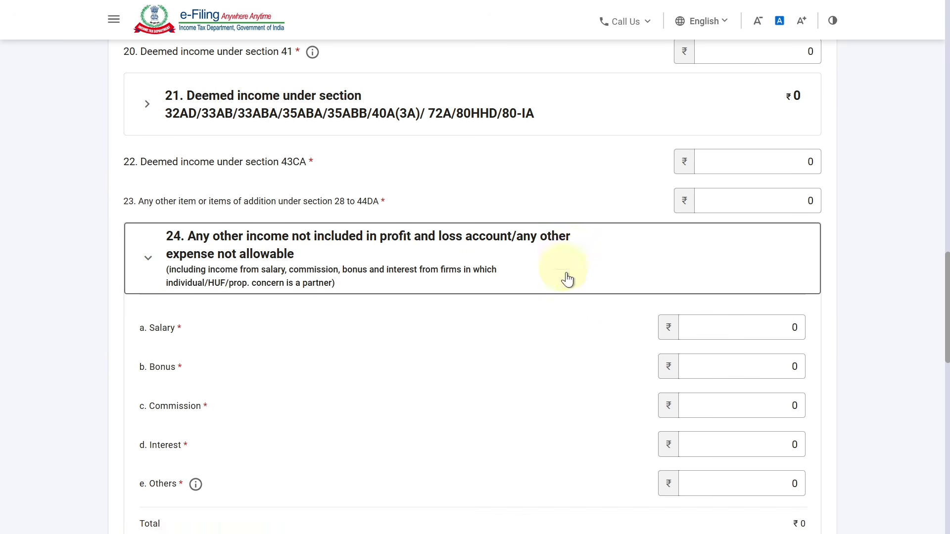
scroll(802, 296, down, 2)
click(785, 250)
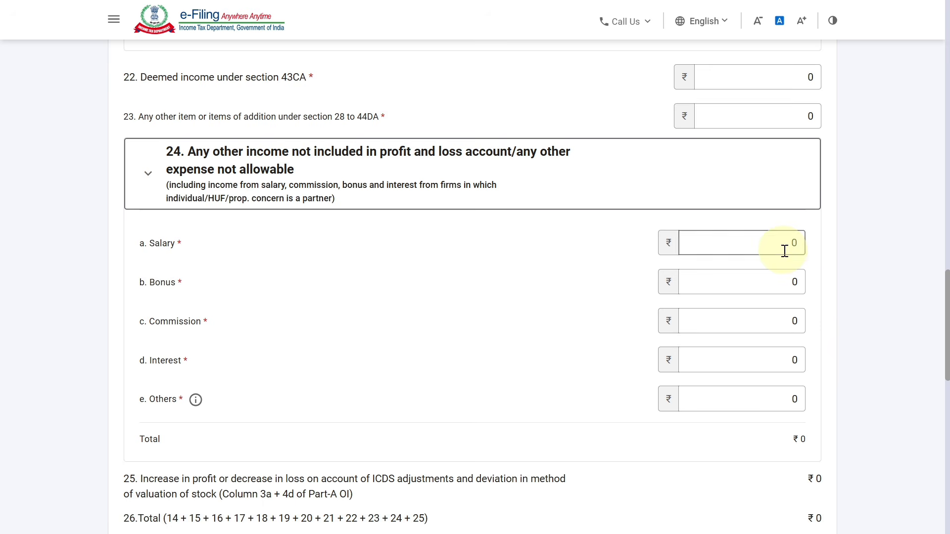
click(797, 243)
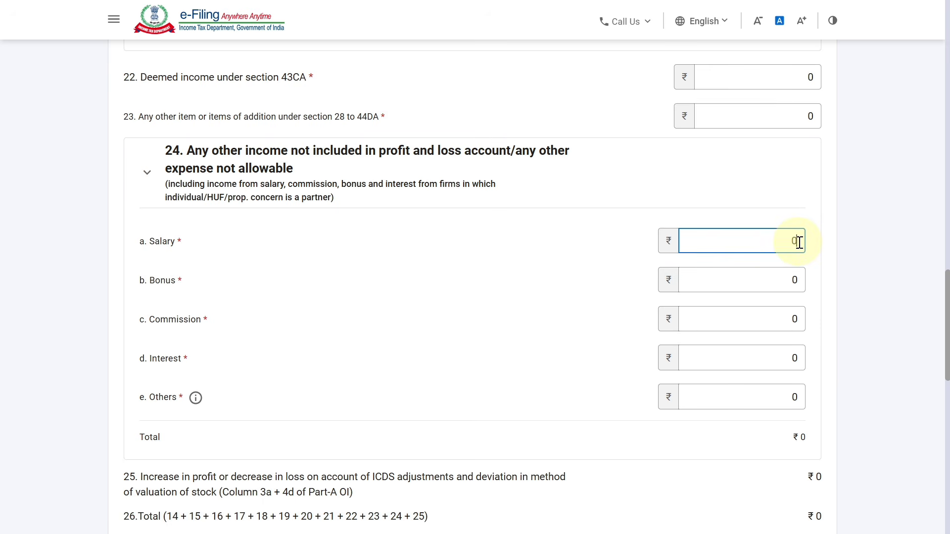
text(250000)
click(801, 283)
click(798, 319)
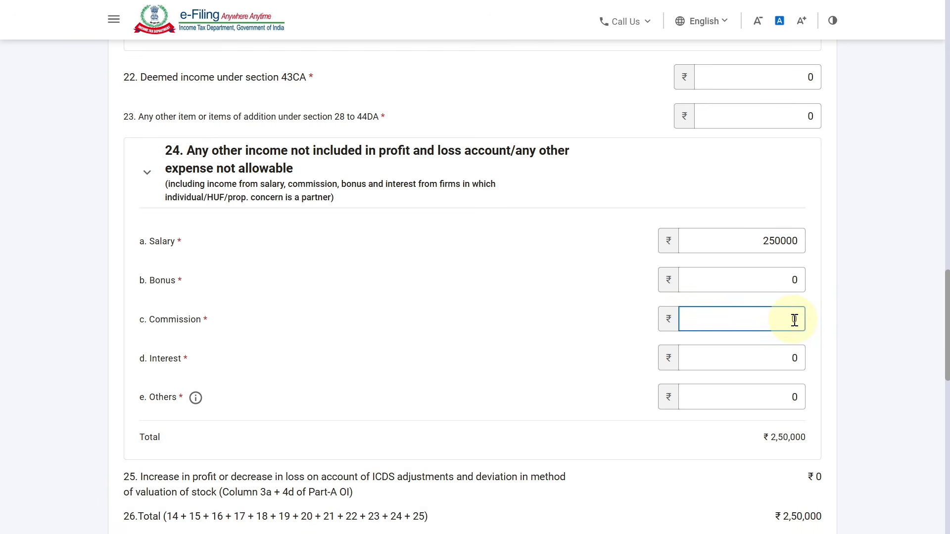
Set the interest under item 24 to 50000 and save section A of Schedule BP.
click(800, 357)
key(BackSpace)
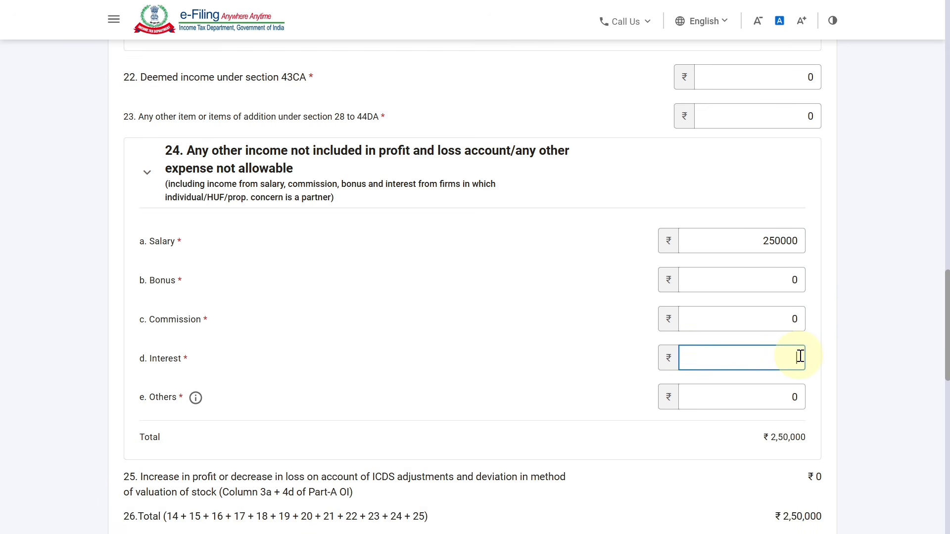
text(50000)
click(913, 362)
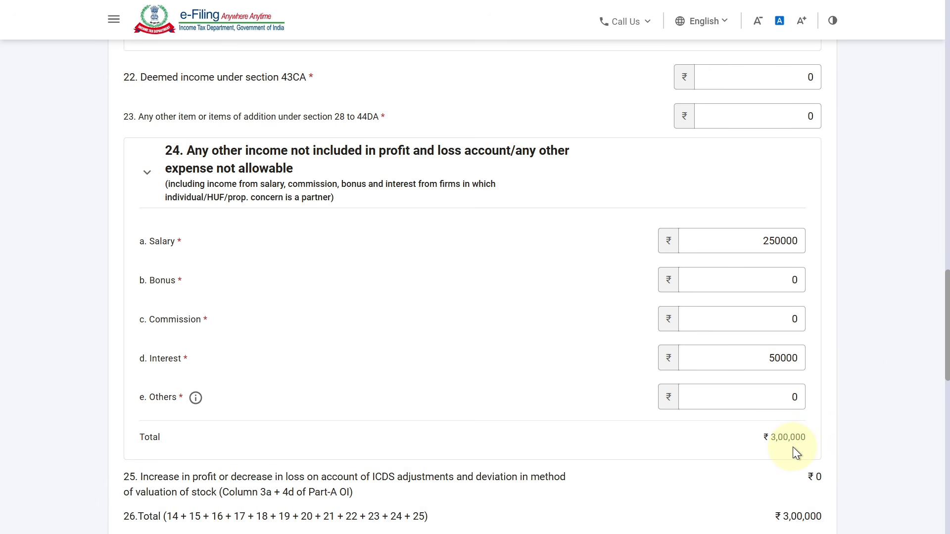
drag(947, 341, 940, 503)
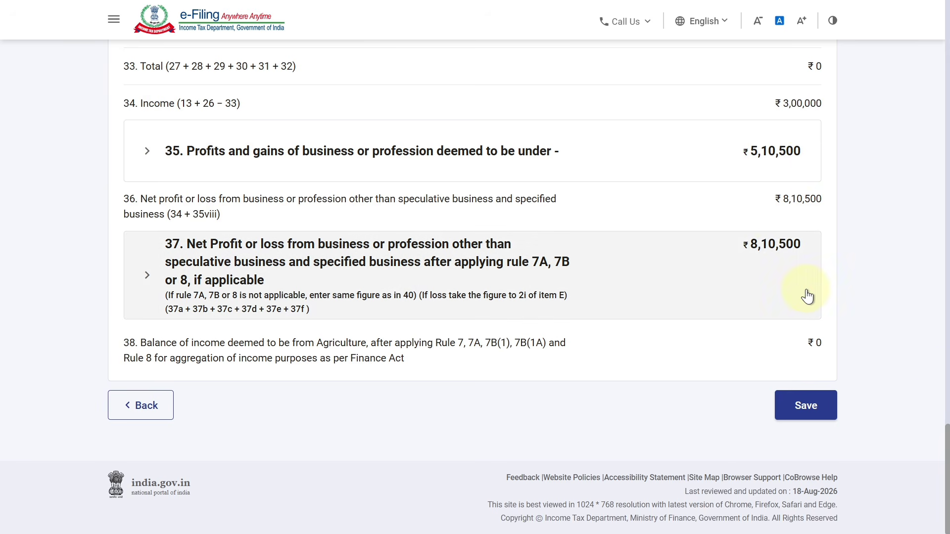
click(809, 406)
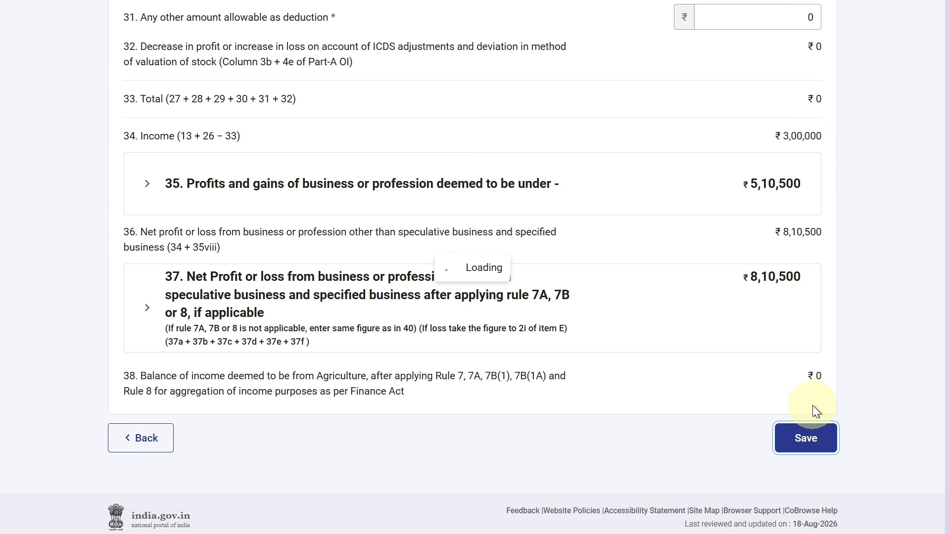